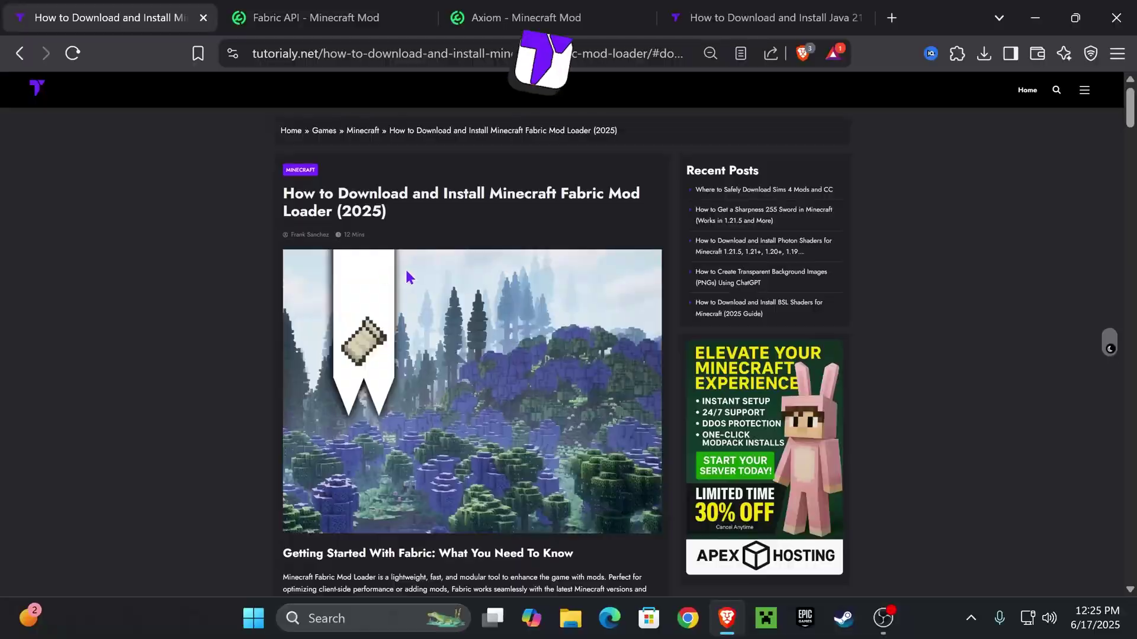
From the tutorial's Step 1 section, open the fabricmc.net Fabric installer download page in a new tab
scroll(444, 278, down, 8)
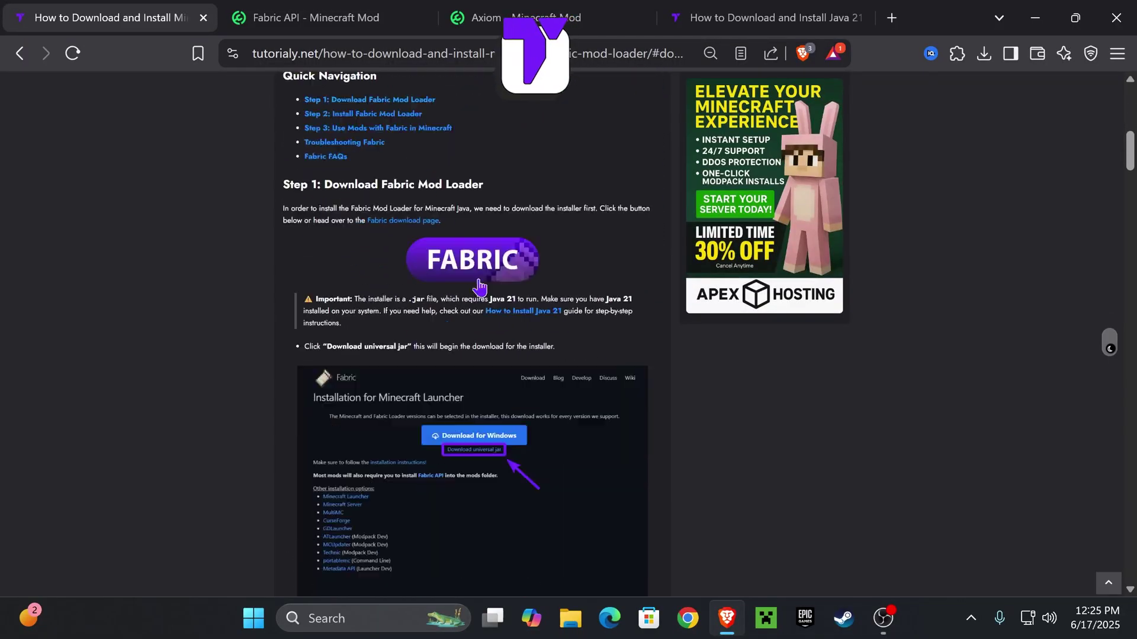
scroll(533, 281, up, 8)
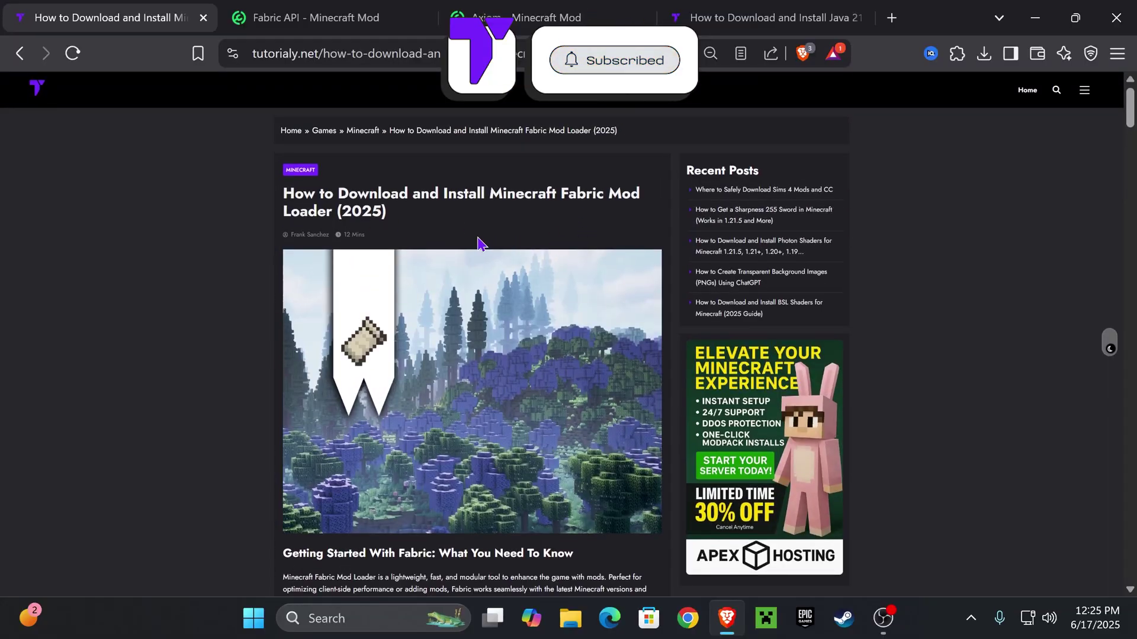
scroll(533, 260, down, 15)
scroll(584, 295, up, 10)
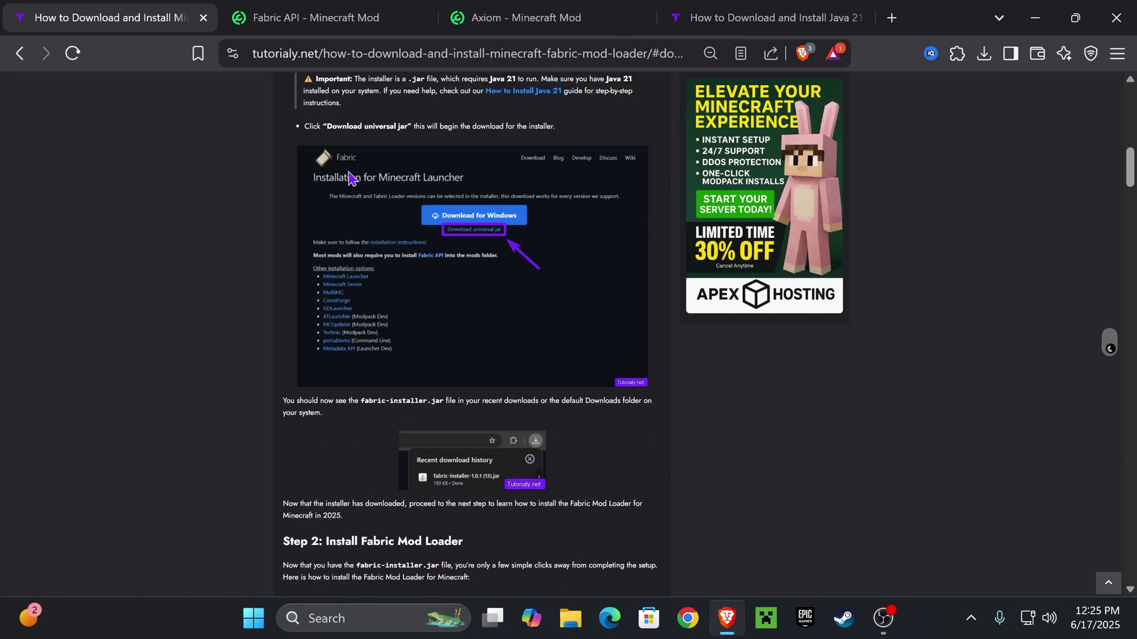
scroll(568, 272, down, 8)
scroll(555, 251, up, 12)
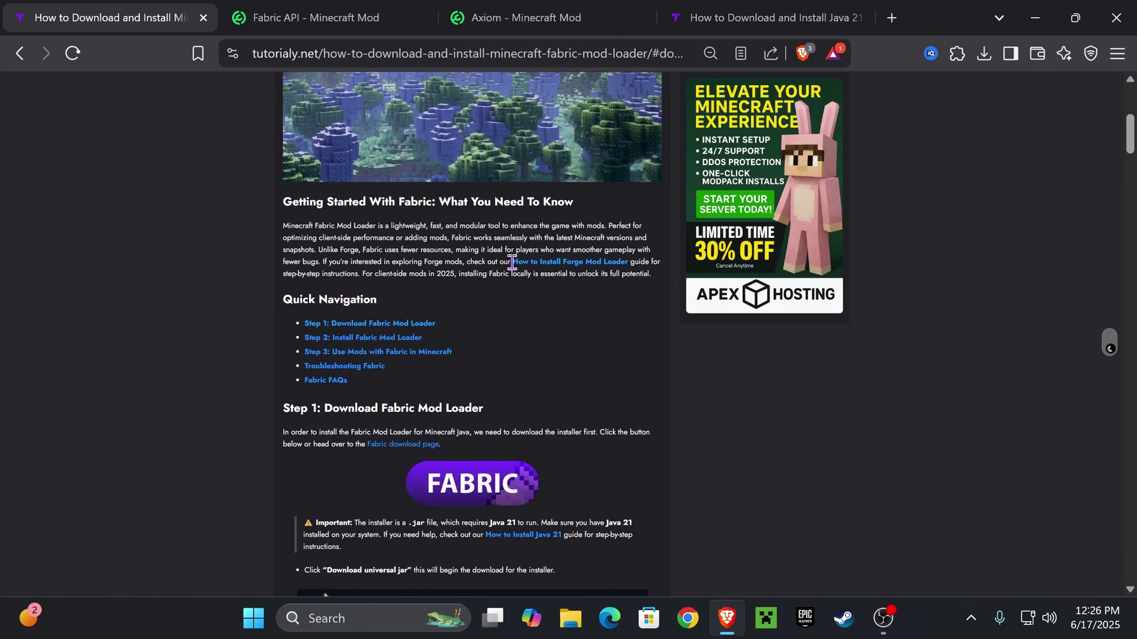
scroll(512, 263, down, 8)
scroll(564, 265, up, 6)
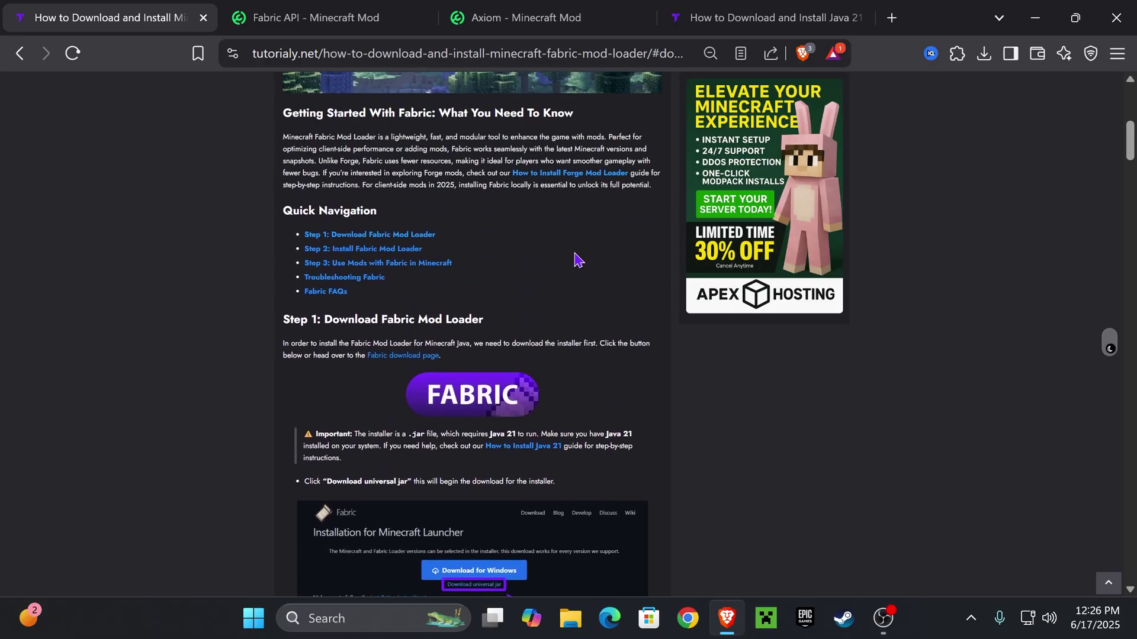
click(424, 237)
click(500, 173)
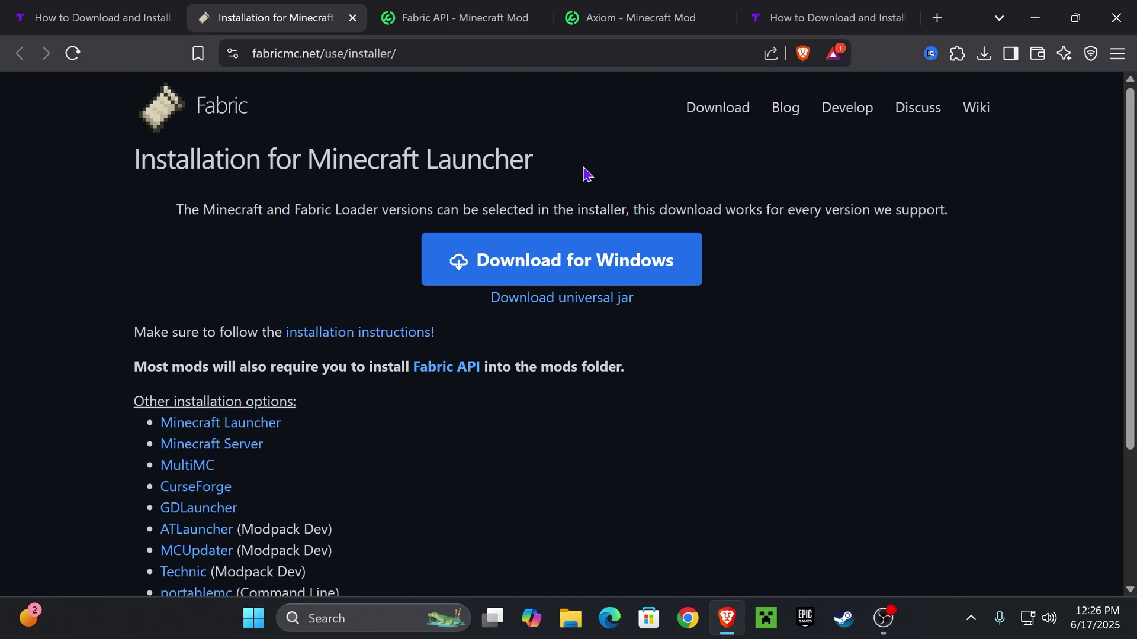
Download the universal installer fabric-installer-1.0.3 (17).jar and copy it onto the desktop
click(560, 308)
click(415, 383)
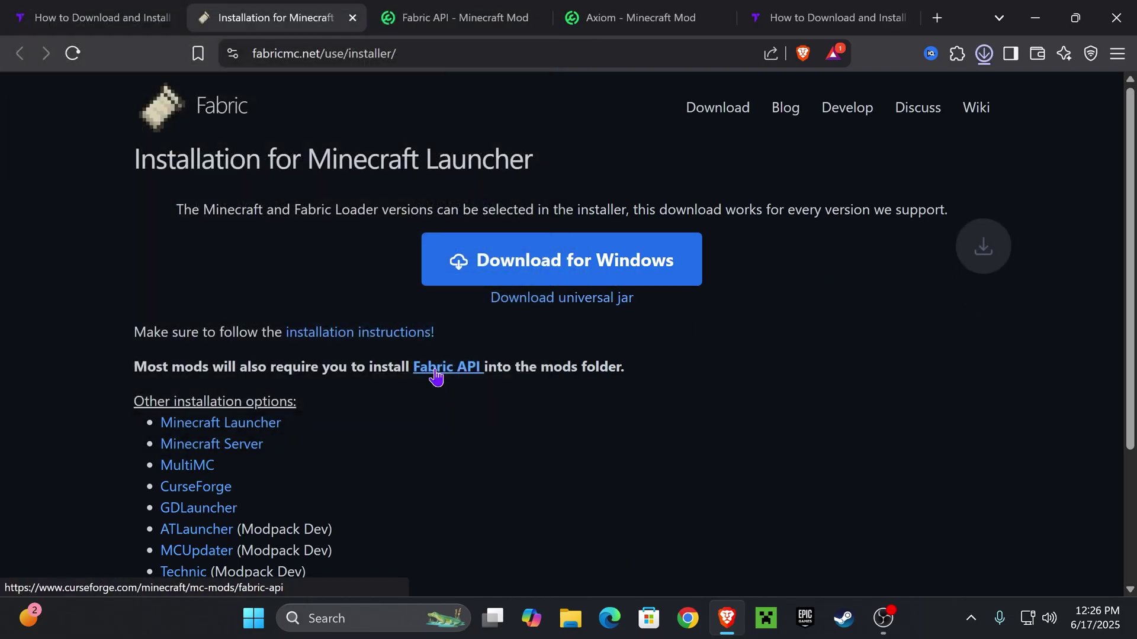
drag(938, 18, 669, 362)
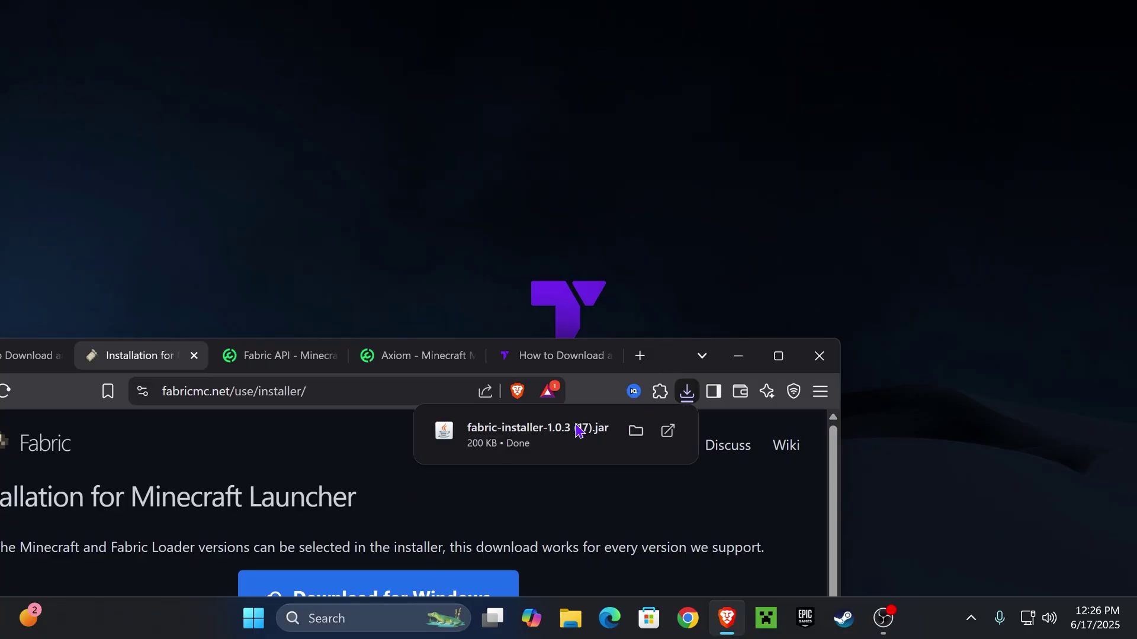
drag(556, 432, 521, 125)
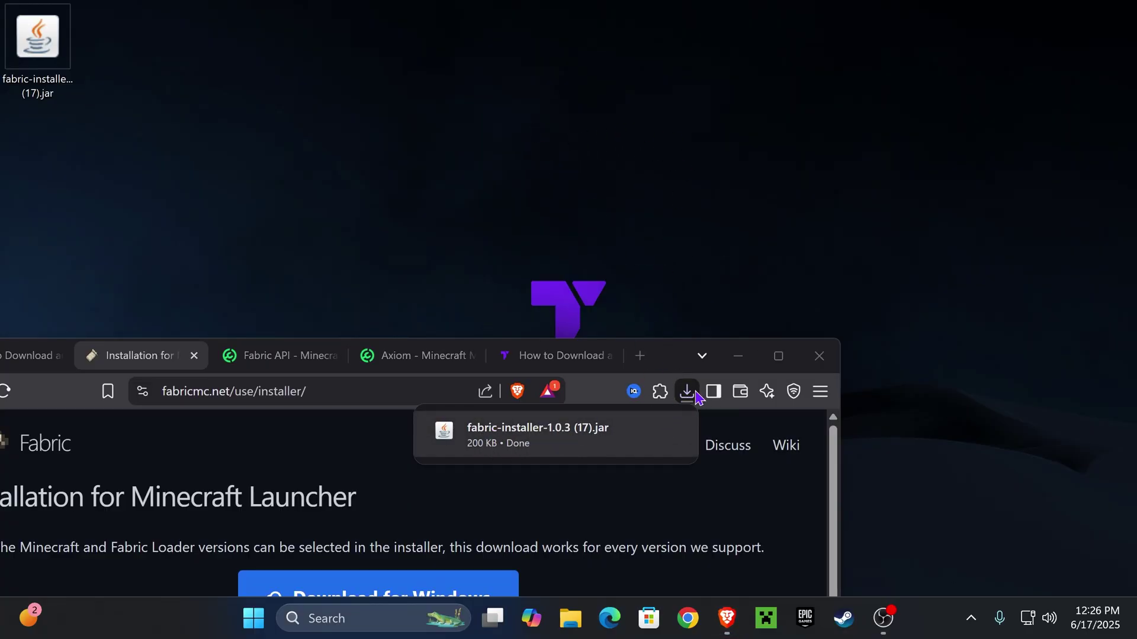
click(778, 355)
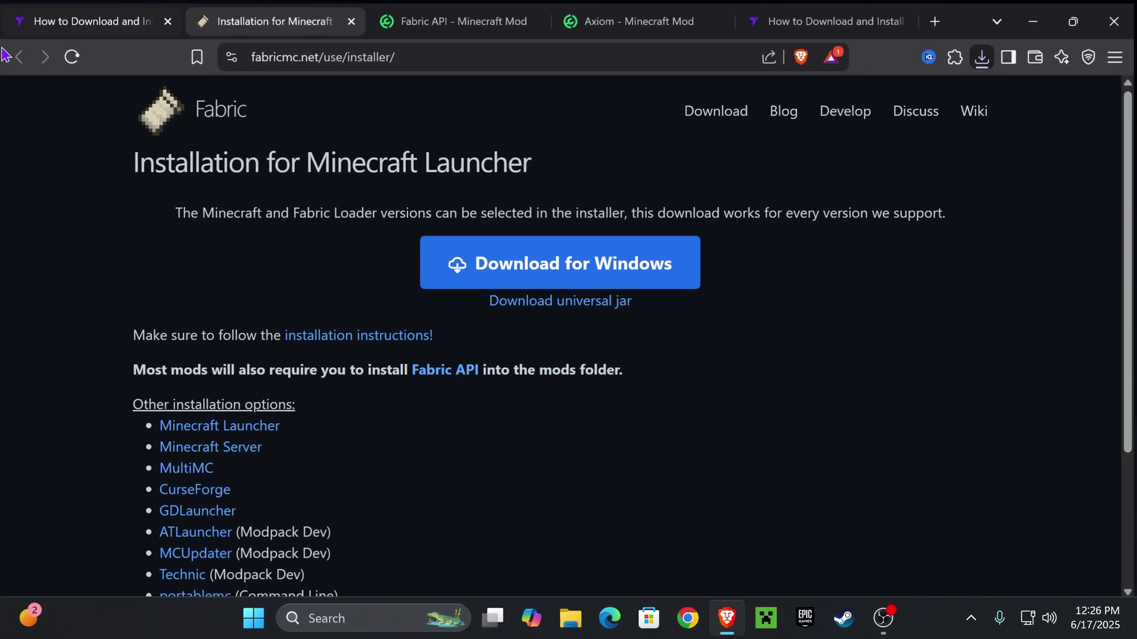
On Modrinth, filter for 1.21.6 and download the Fabric API 0.127.0+1.21.6 jar
click(453, 18)
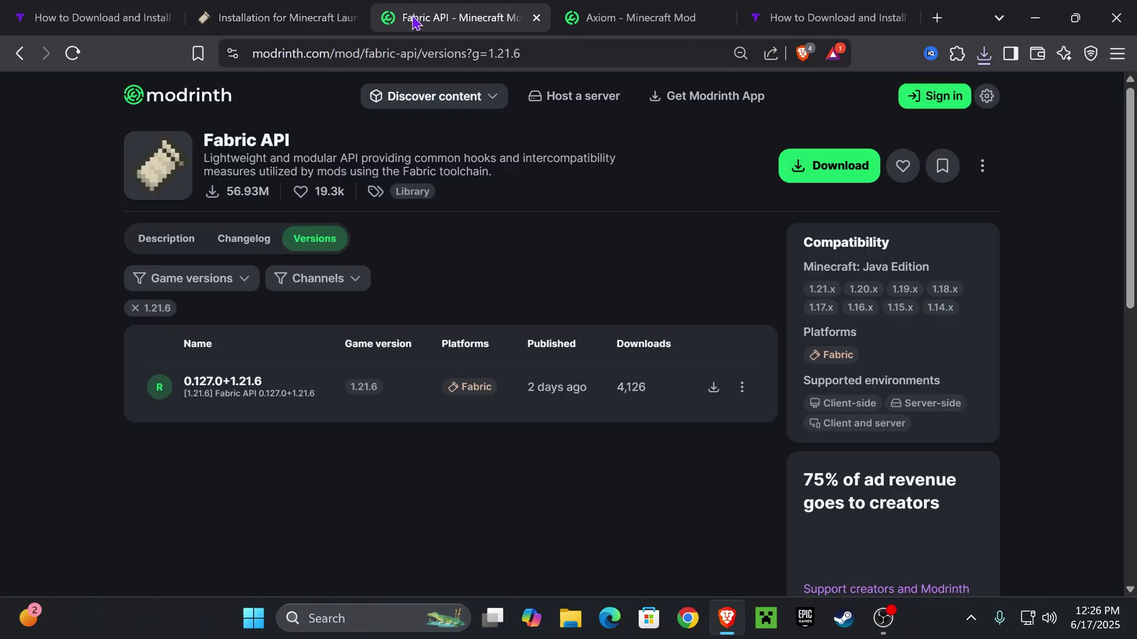
drag(548, 177, 231, 149)
click(231, 149)
scroll(501, 219, down, 4)
scroll(468, 267, up, 4)
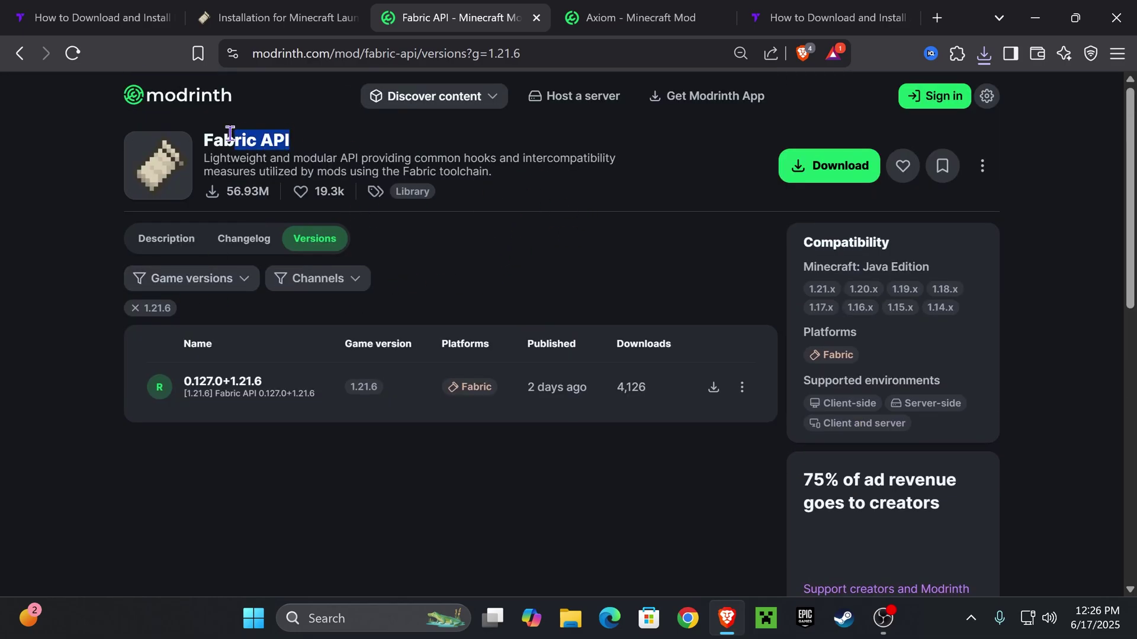
scroll(587, 237, down, 4)
scroll(550, 254, up, 4)
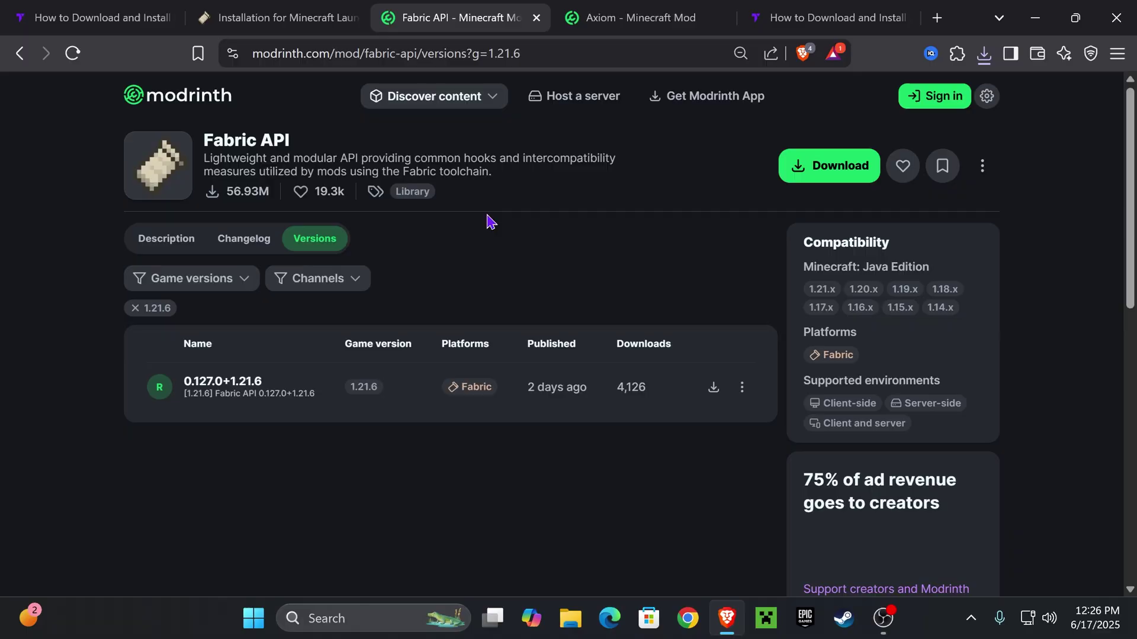
click(220, 283)
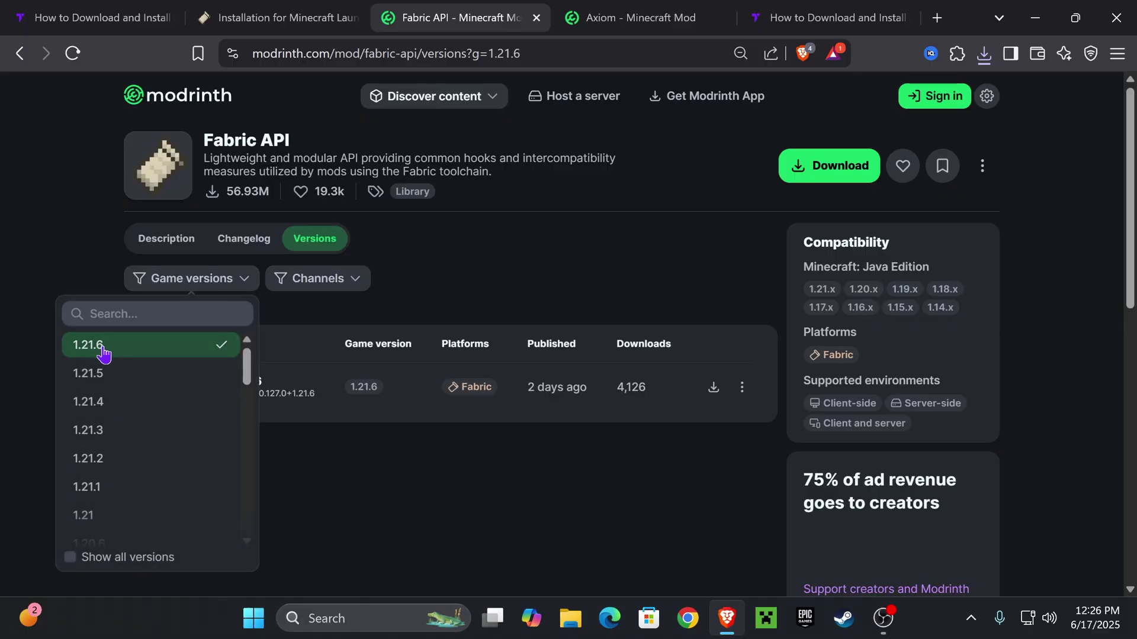
click(474, 243)
click(713, 387)
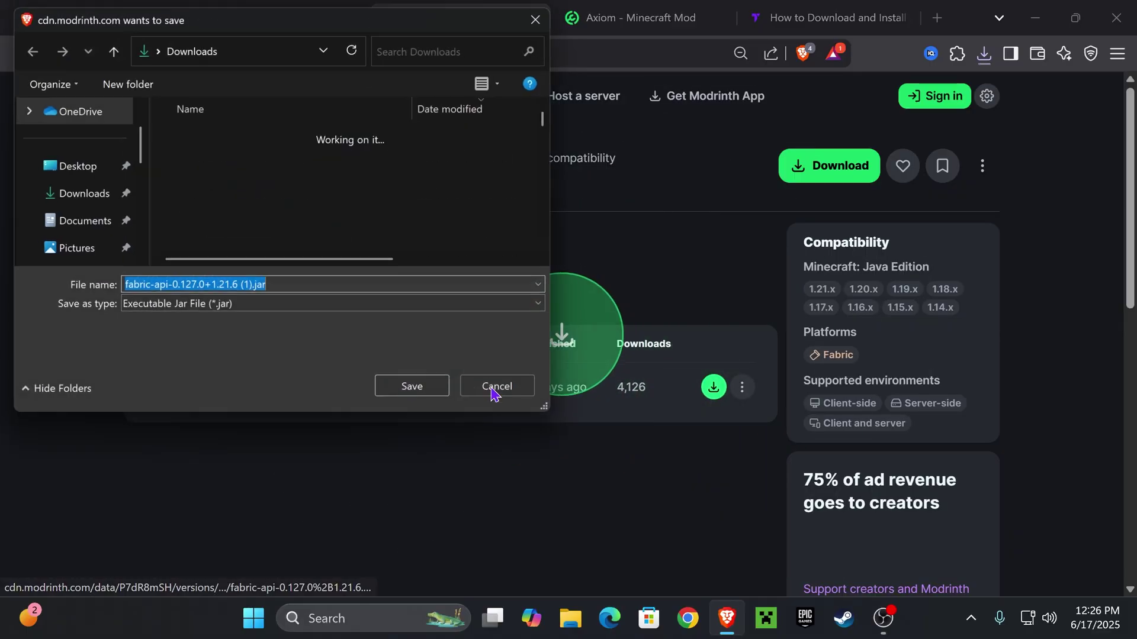
click(437, 404)
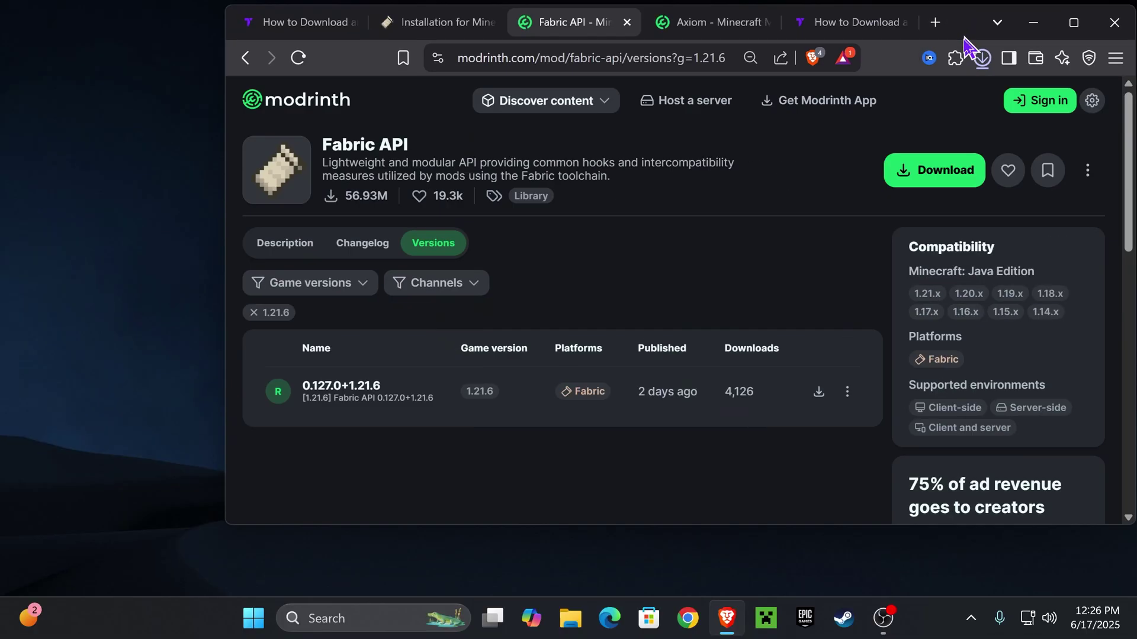
Copy the Fabric API jar from the downloads list onto the desktop beside the installer jar
drag(959, 29, 784, 497)
click(773, 438)
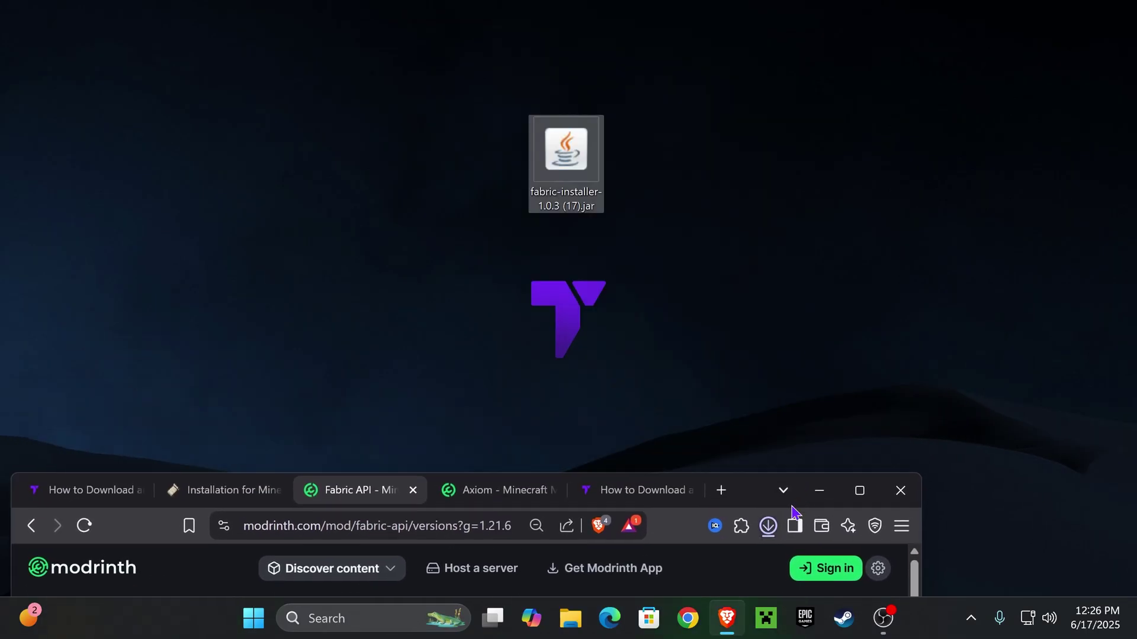
click(768, 526)
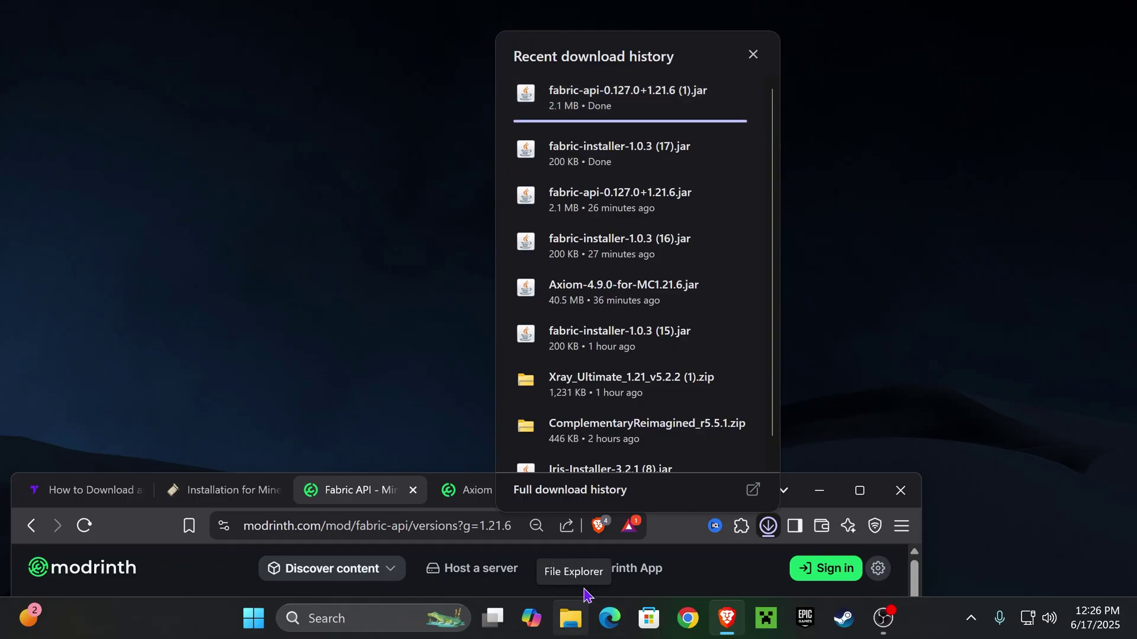
drag(39, 37, 641, 149)
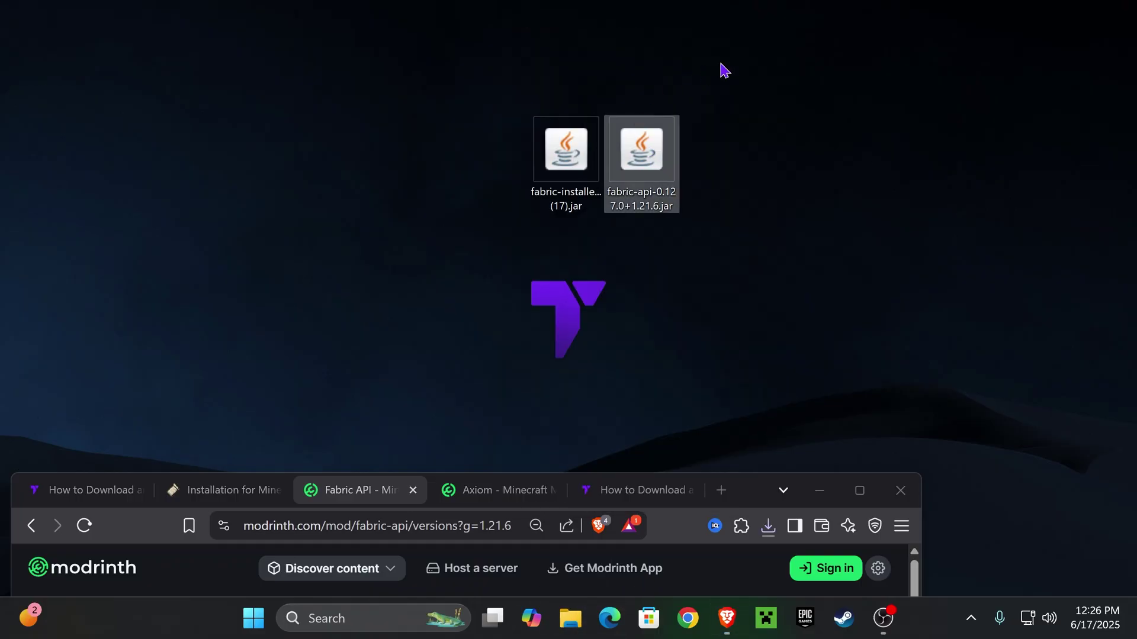
drag(721, 63, 533, 198)
click(744, 306)
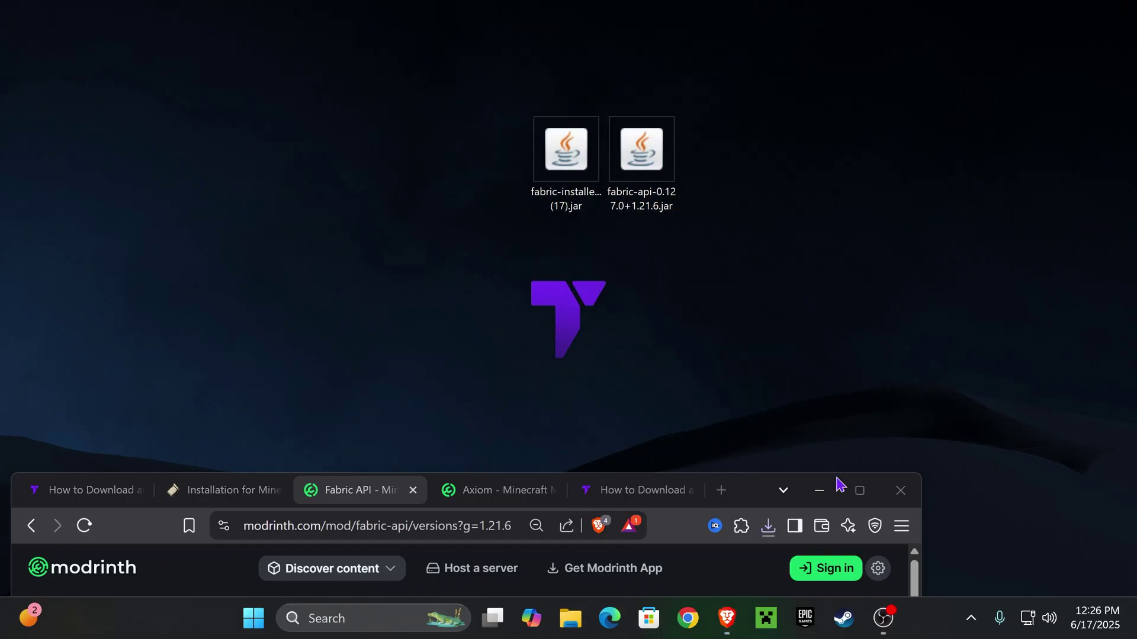
Download the Axiom 4.9.0 release for Minecraft 1.21.6 from its Modrinth page
click(859, 490)
click(608, 19)
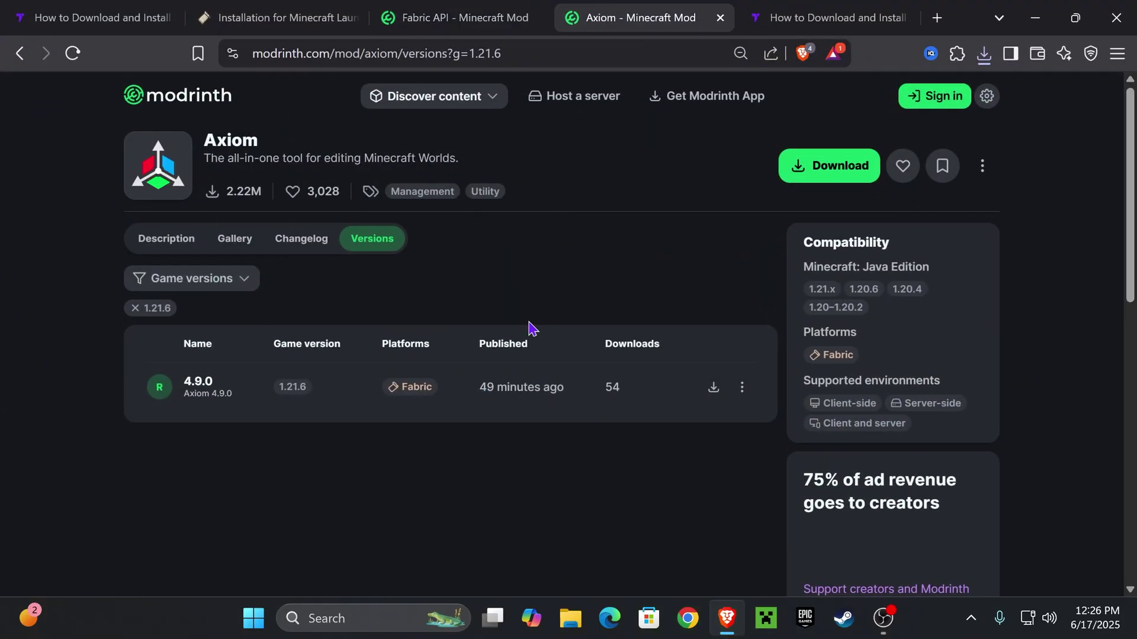
scroll(526, 308, down, 3)
scroll(529, 288, up, 3)
click(213, 286)
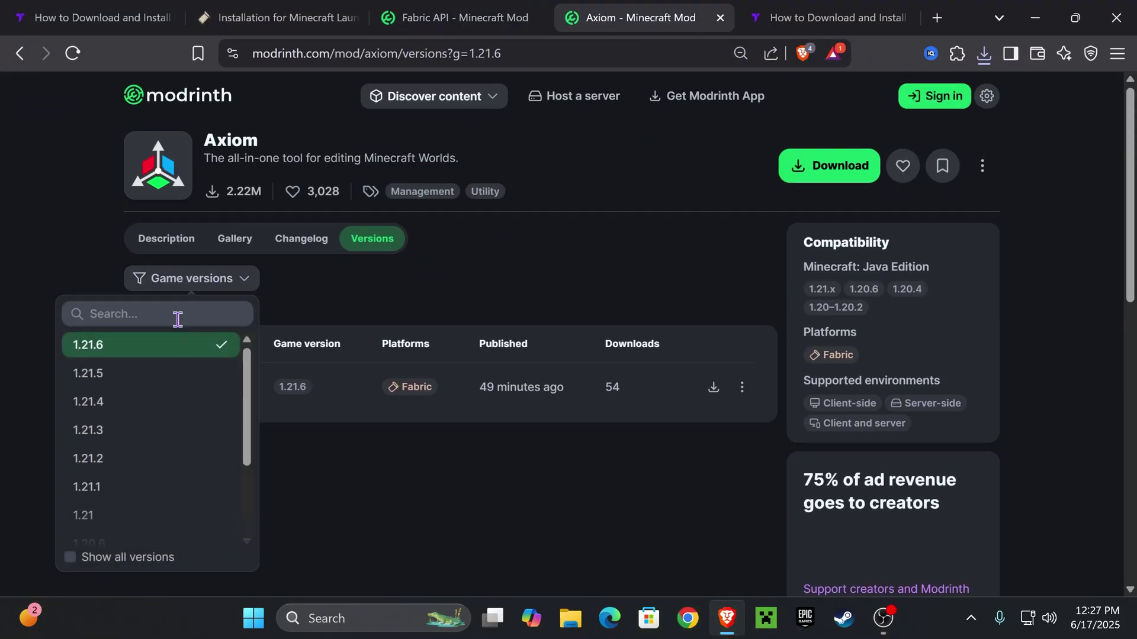
click(484, 290)
click(713, 386)
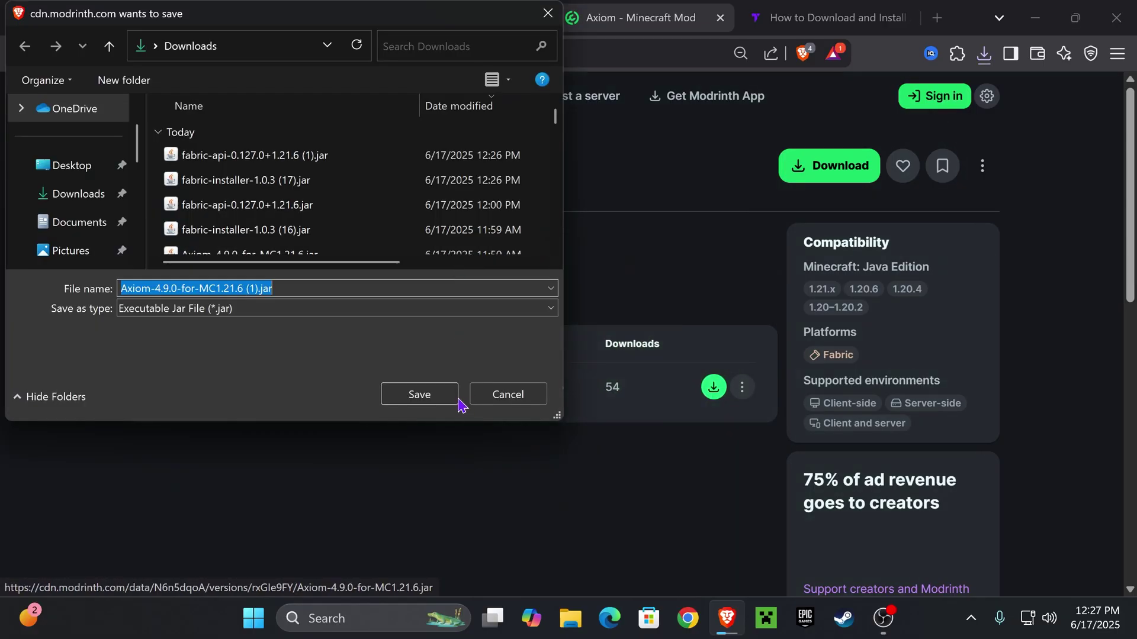
click(424, 394)
Copy the Axiom-4.9.0-for-MC1.21.6 jar onto the desktop and line it up beside the Fabric API jar
drag(977, 15, 728, 465)
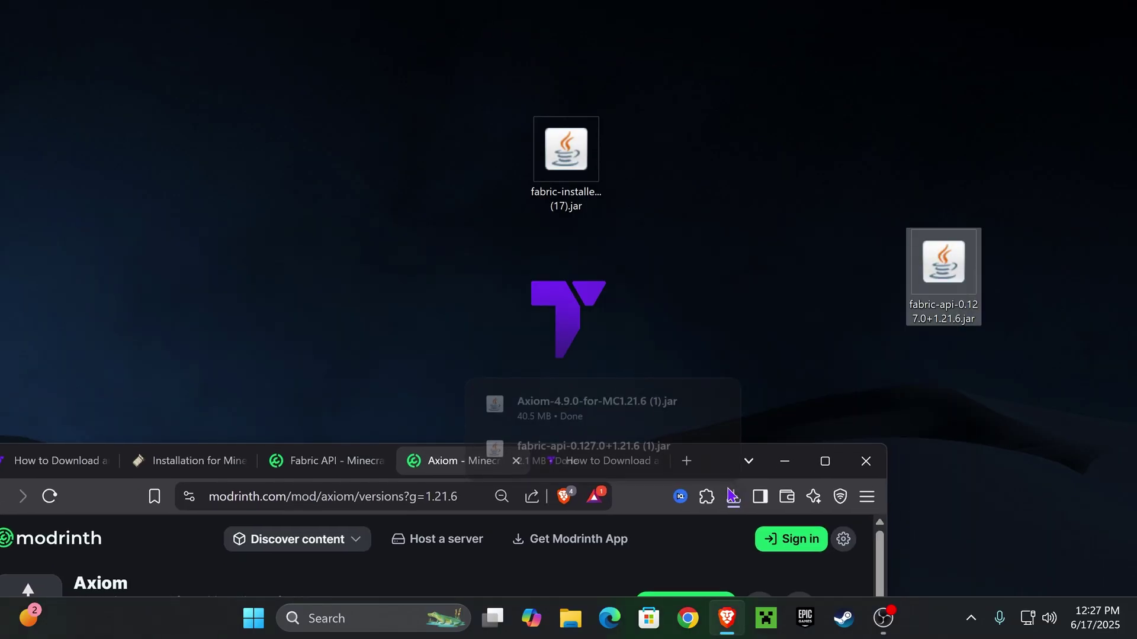
click(732, 496)
drag(577, 62, 820, 140)
click(788, 463)
drag(787, 53, 966, 328)
drag(867, 151, 796, 175)
click(612, 76)
drag(858, 277, 858, 168)
click(907, 310)
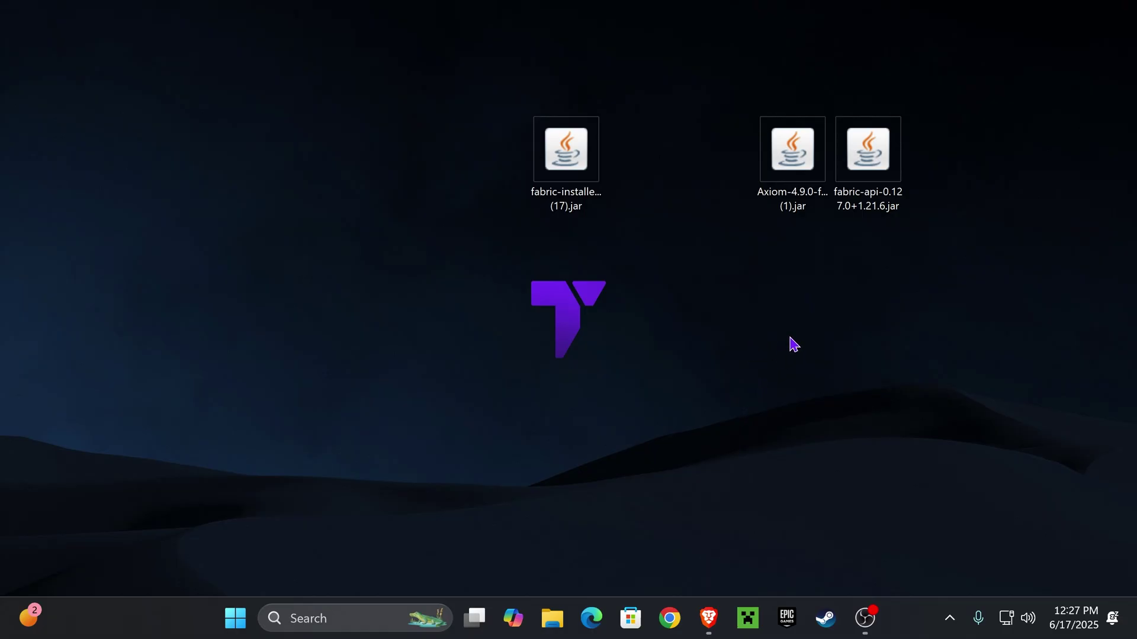
Install Fabric Loader 0.16.14 for Minecraft 1.21.6, then bring Brave back up maximized
drag(619, 292, 520, 81)
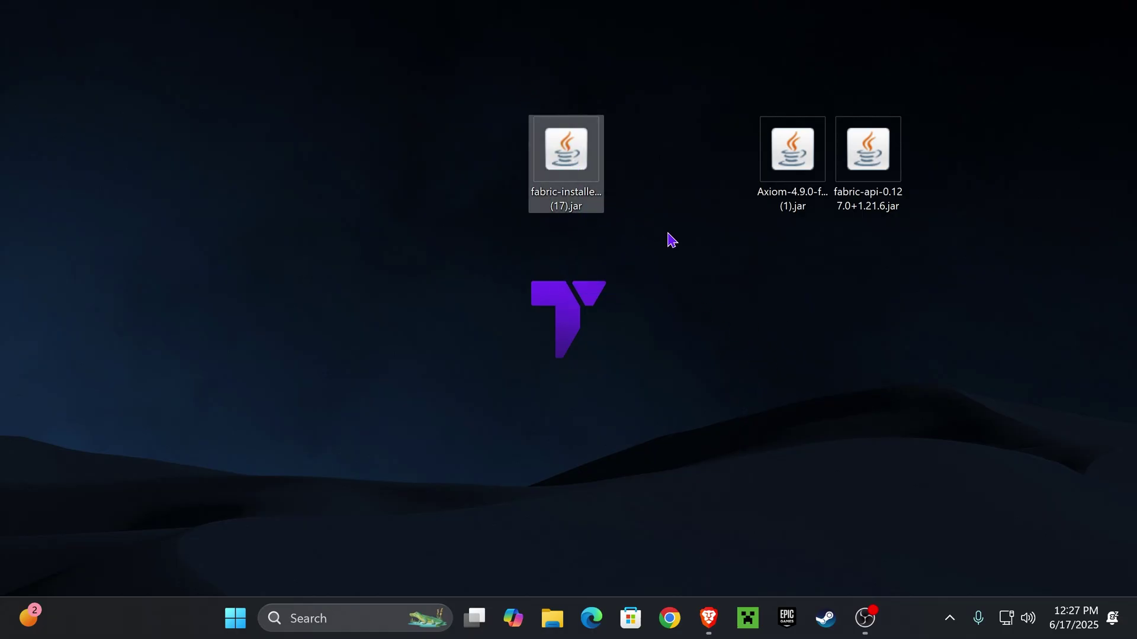
click(668, 233)
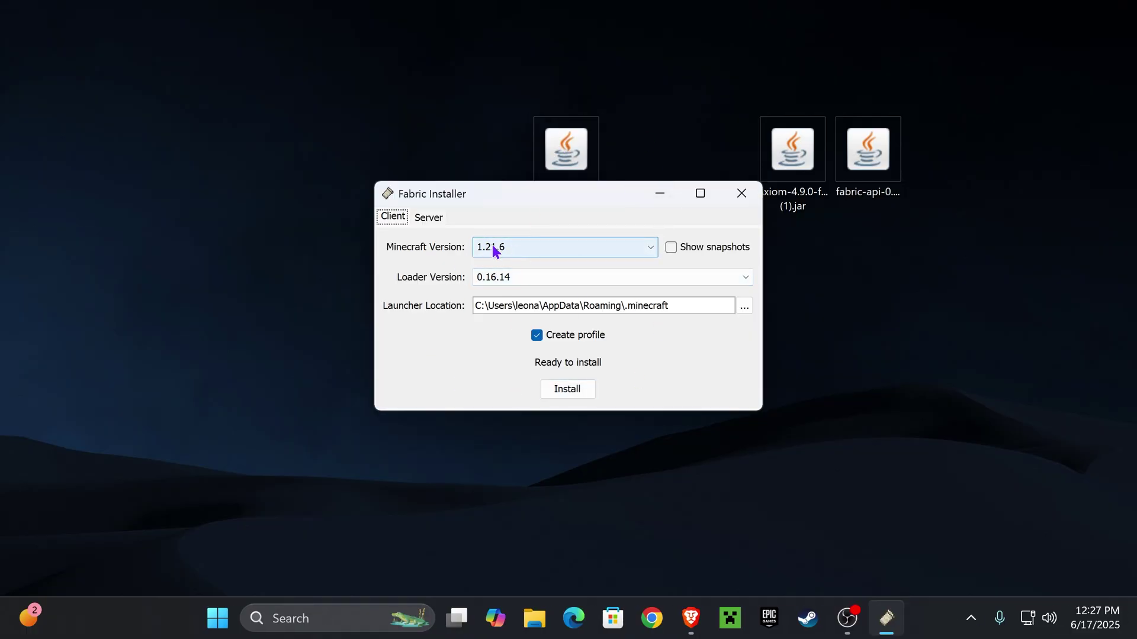
click(489, 246)
click(513, 261)
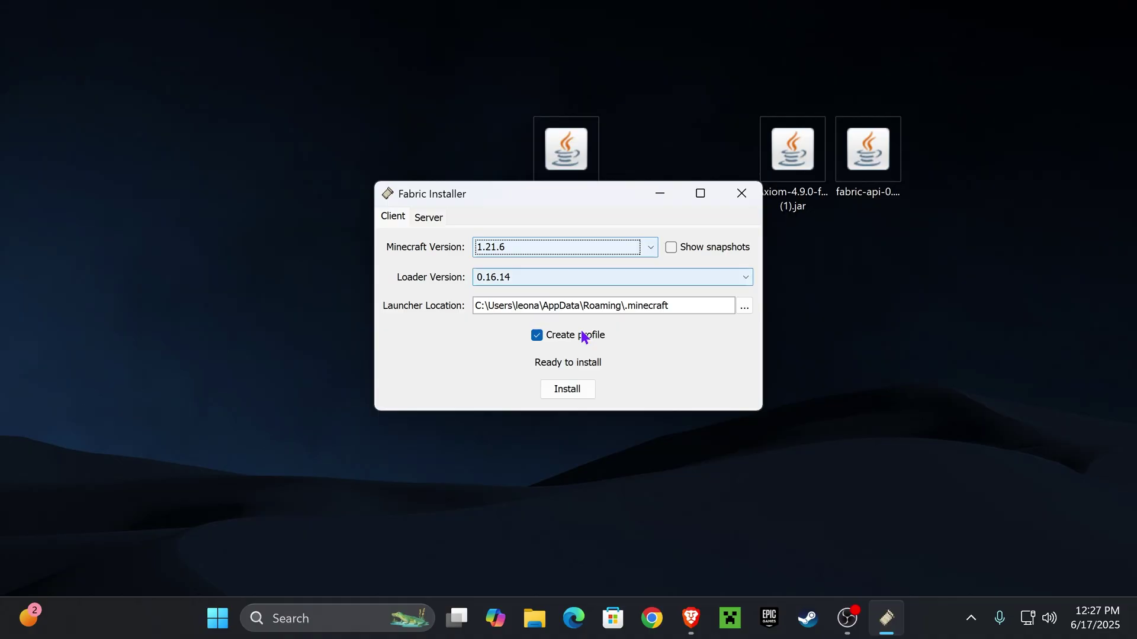
click(576, 389)
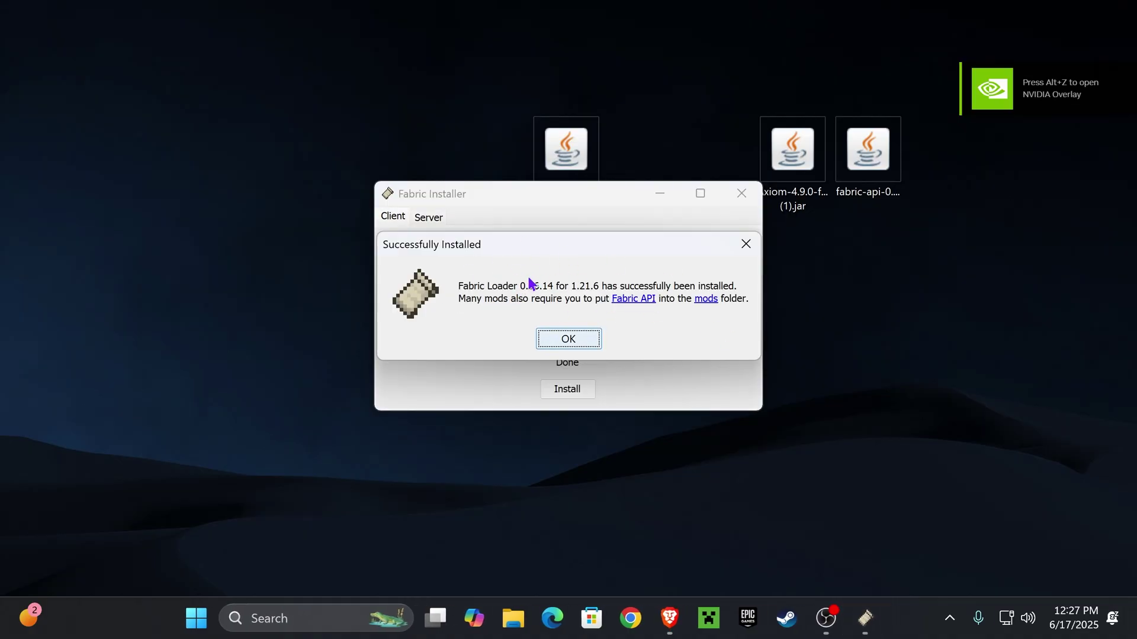
click(671, 615)
click(828, 459)
Look over the Java 21 tutorial page, then hide Brave to reveal the installer's success message
click(795, 7)
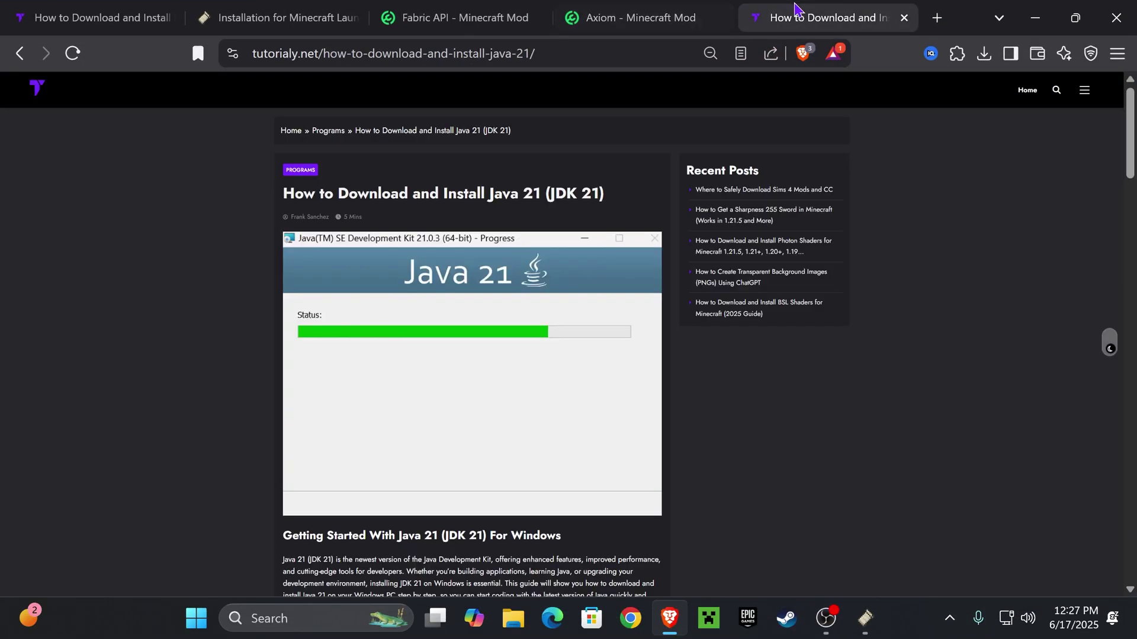
scroll(624, 325, down, 20)
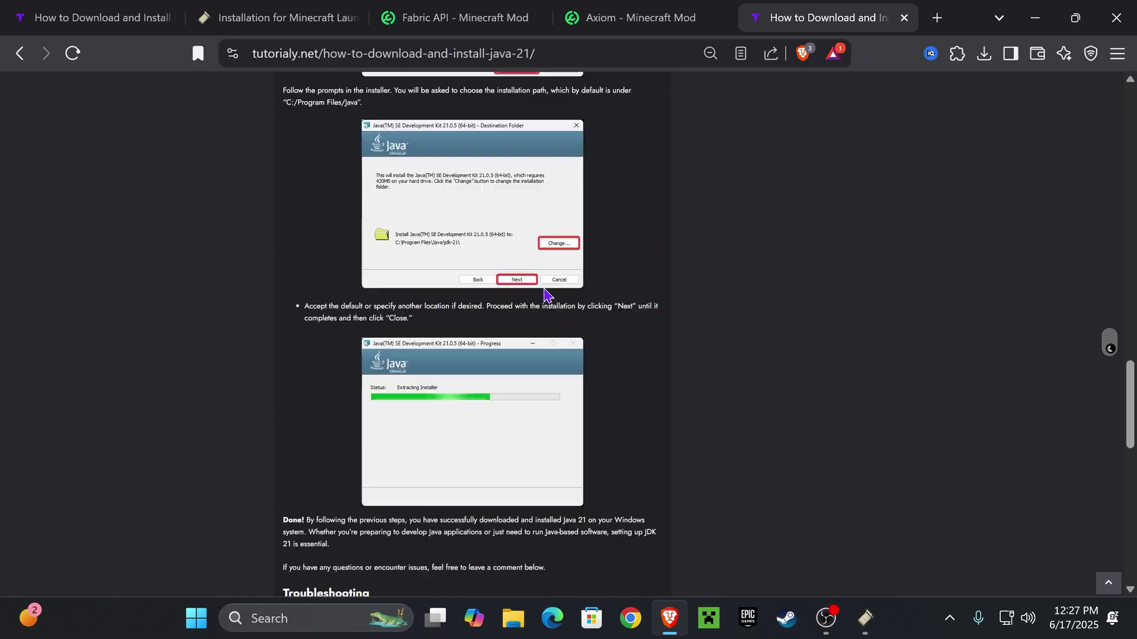
scroll(695, 195, up, 20)
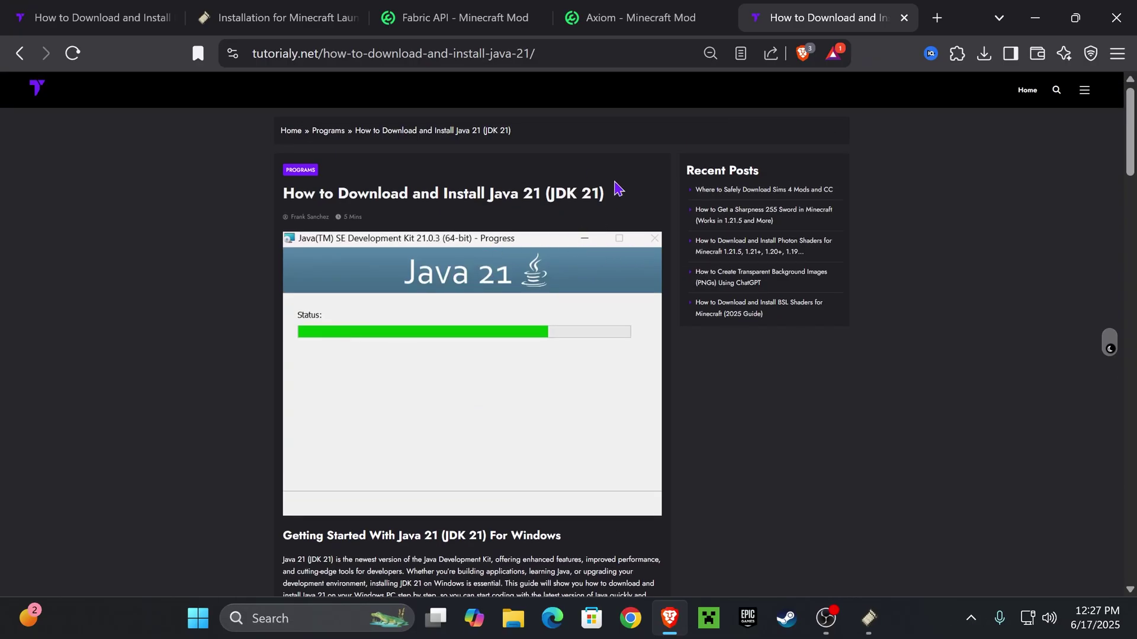
click(1034, 13)
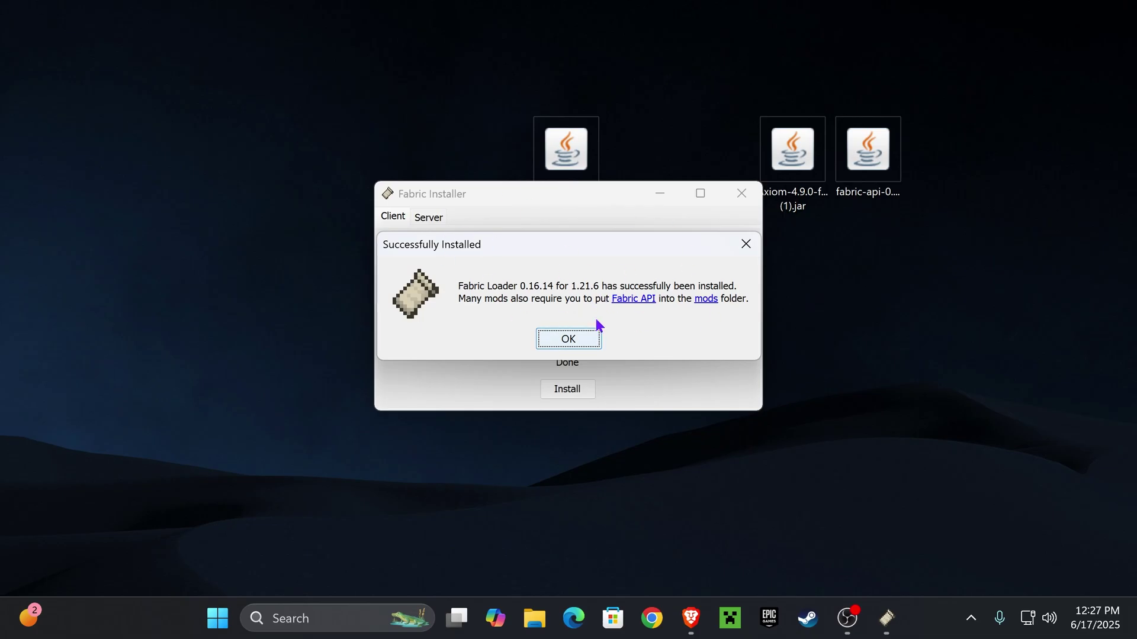
Dismiss the success message, close Fabric Installer, and delete the fabric-installer jar from the desktop
click(565, 340)
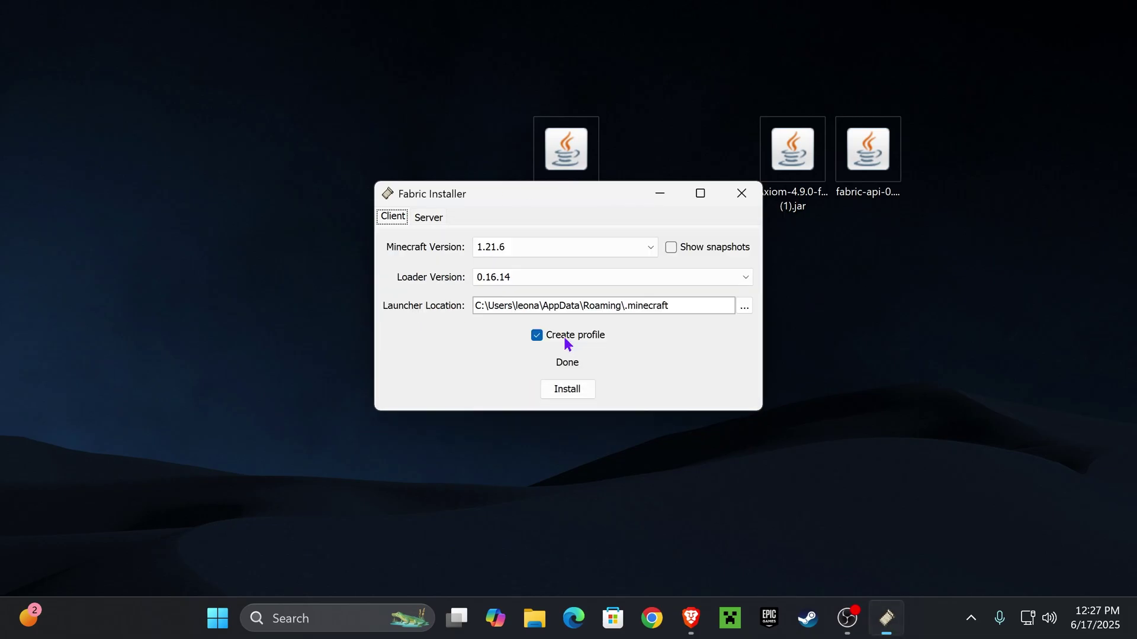
click(742, 194)
drag(433, 29, 598, 223)
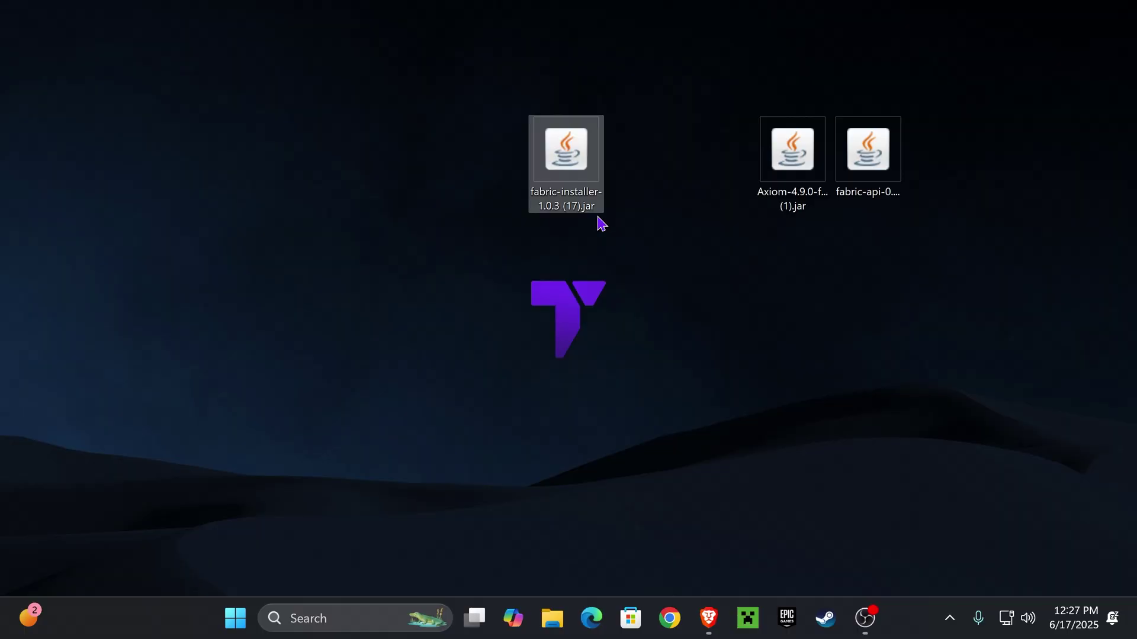
key(Delete)
drag(699, 53, 986, 227)
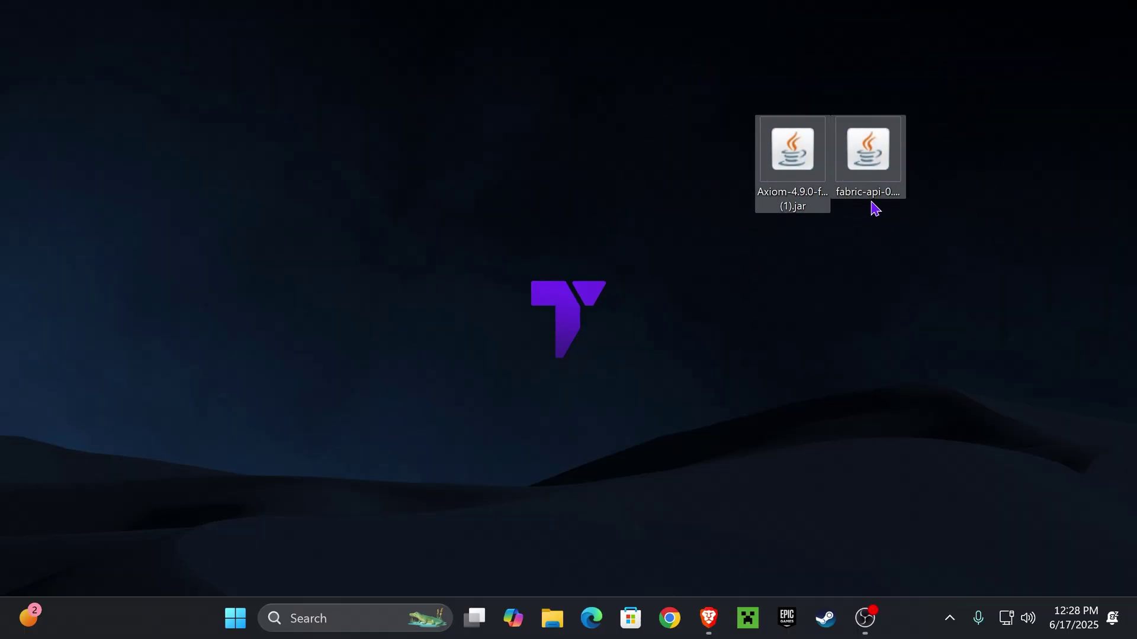
Browse the Apex Hosting server homepage, then switch to the Minecraft Launcher's Java Edition home
click(803, 403)
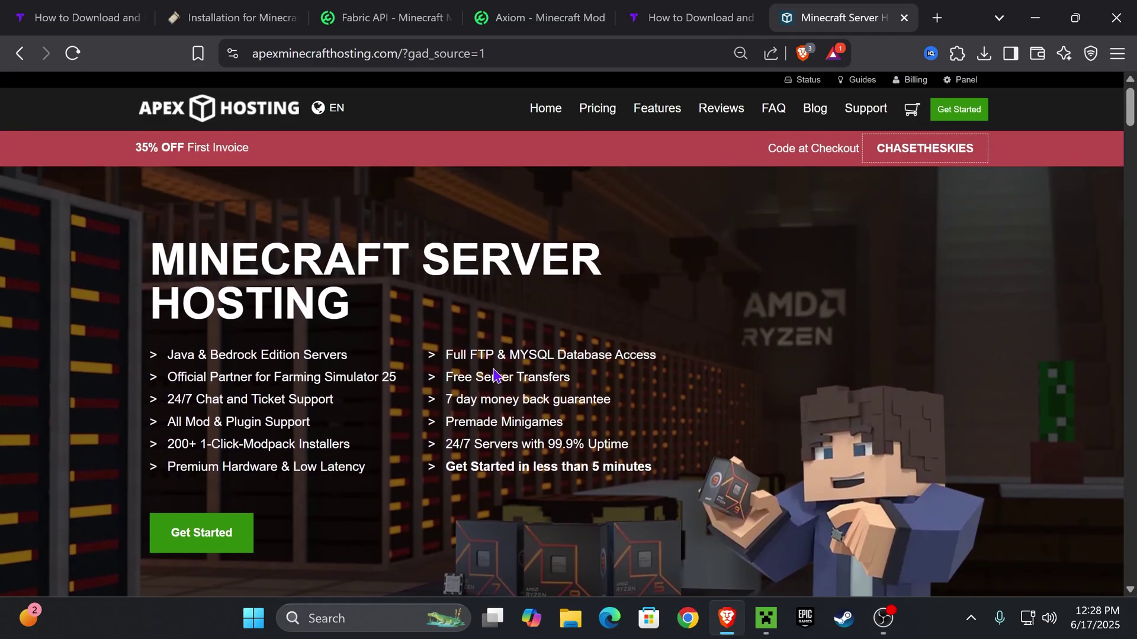
scroll(764, 349, down, 3)
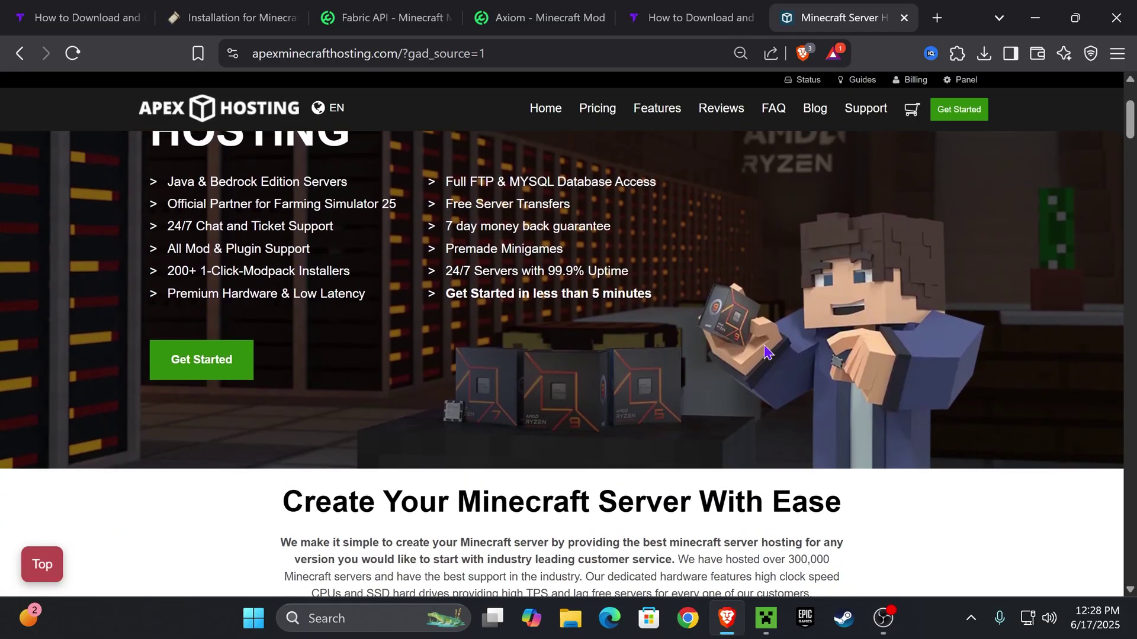
scroll(764, 349, up, 3)
scroll(686, 266, down, 3)
scroll(444, 254, up, 3)
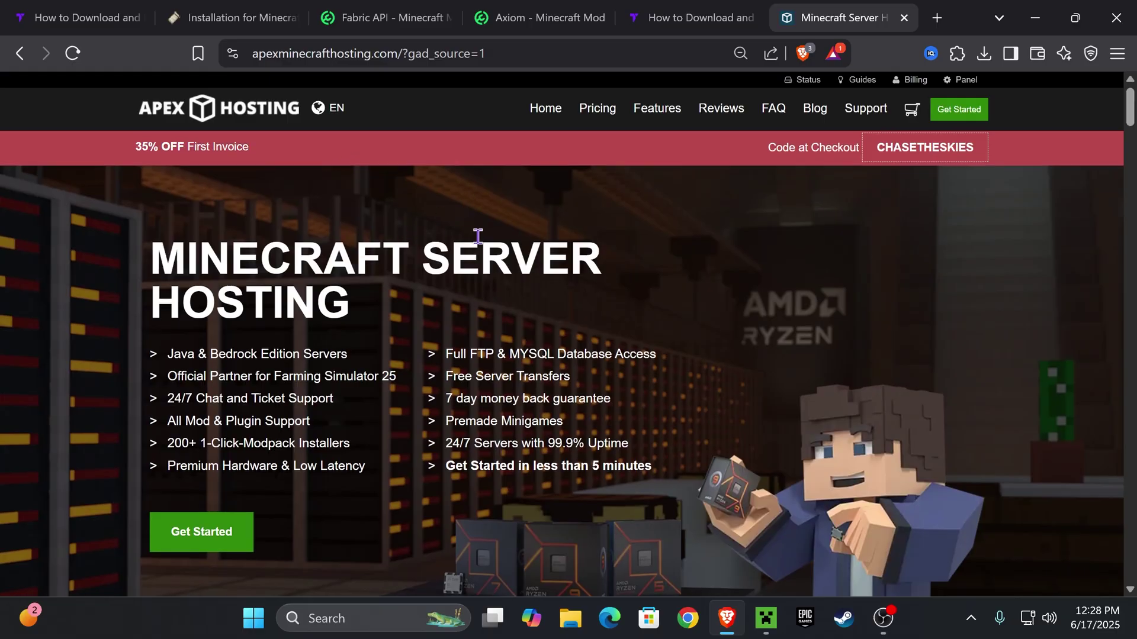
click(609, 262)
scroll(672, 297, down, 5)
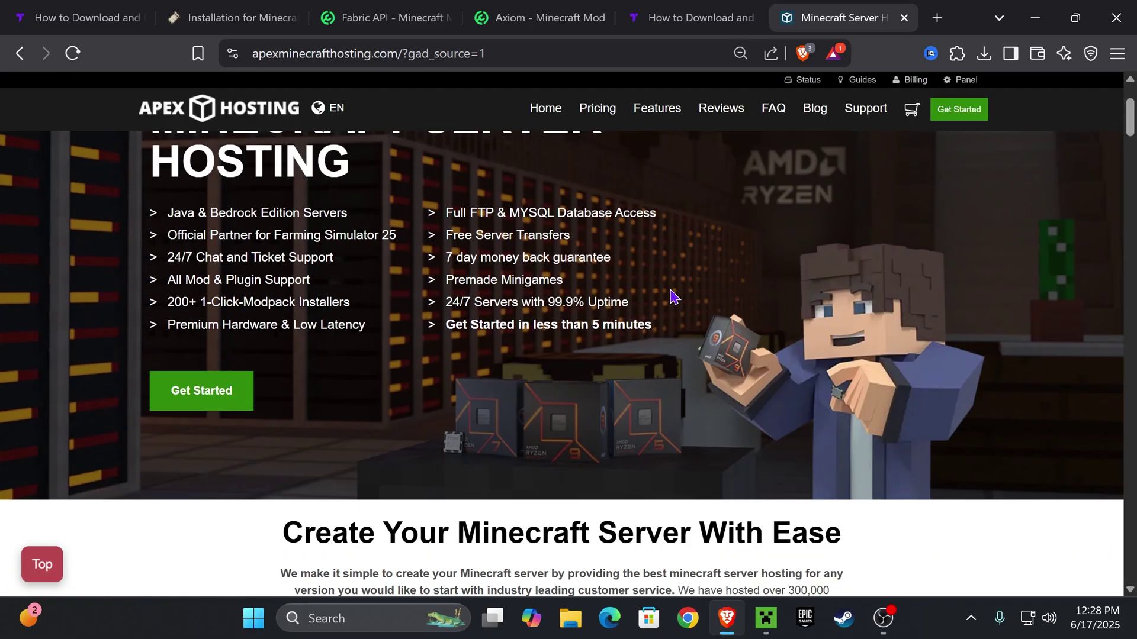
scroll(770, 296, up, 5)
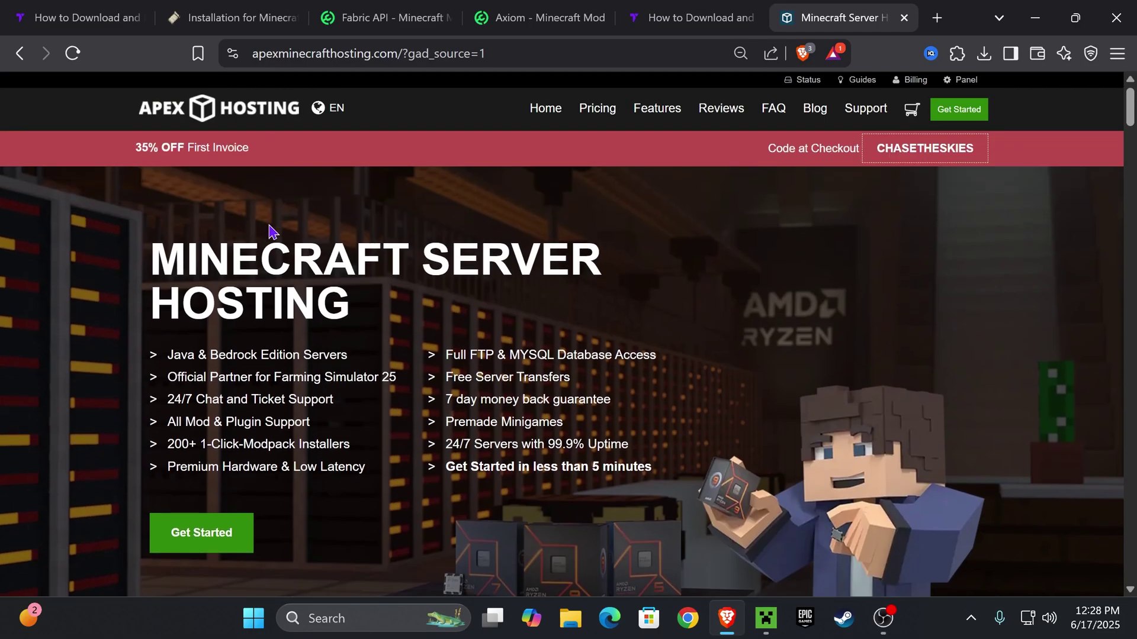
scroll(285, 225, down, 5)
scroll(459, 325, up, 5)
scroll(302, 291, down, 3)
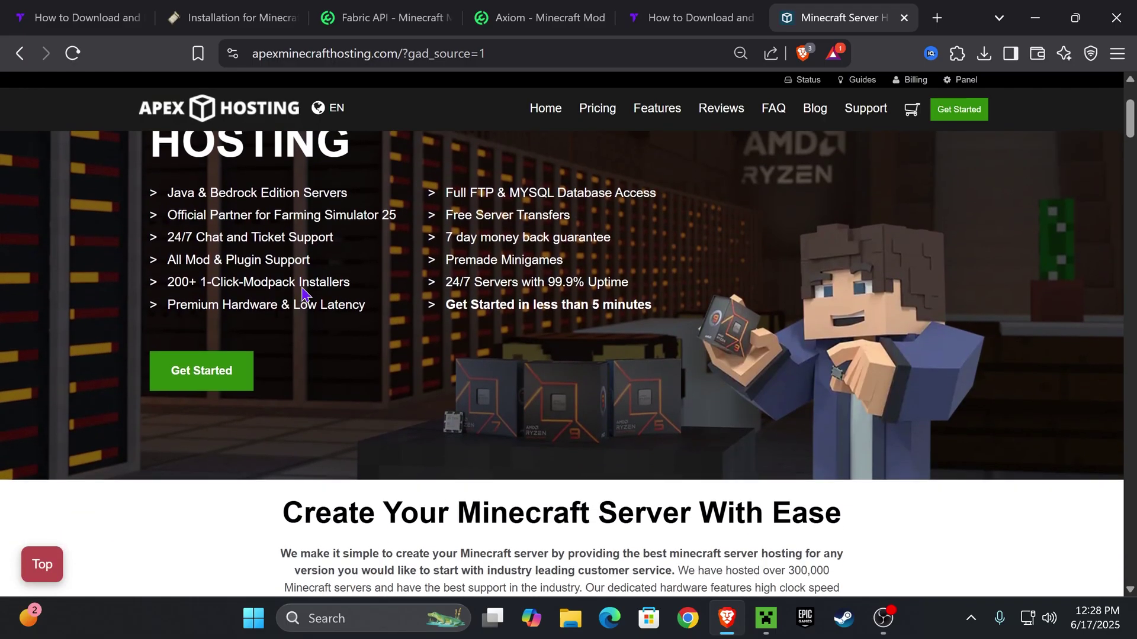
scroll(302, 291, up, 3)
scroll(700, 355, down, 3)
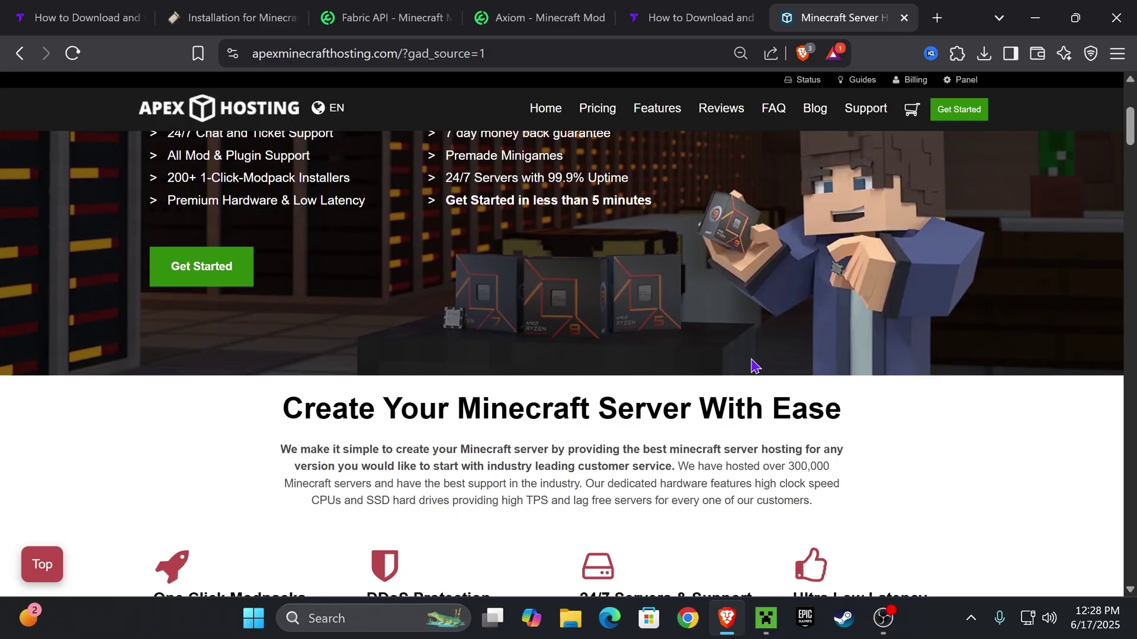
scroll(587, 323, up, 3)
scroll(663, 236, down, 3)
scroll(663, 236, up, 3)
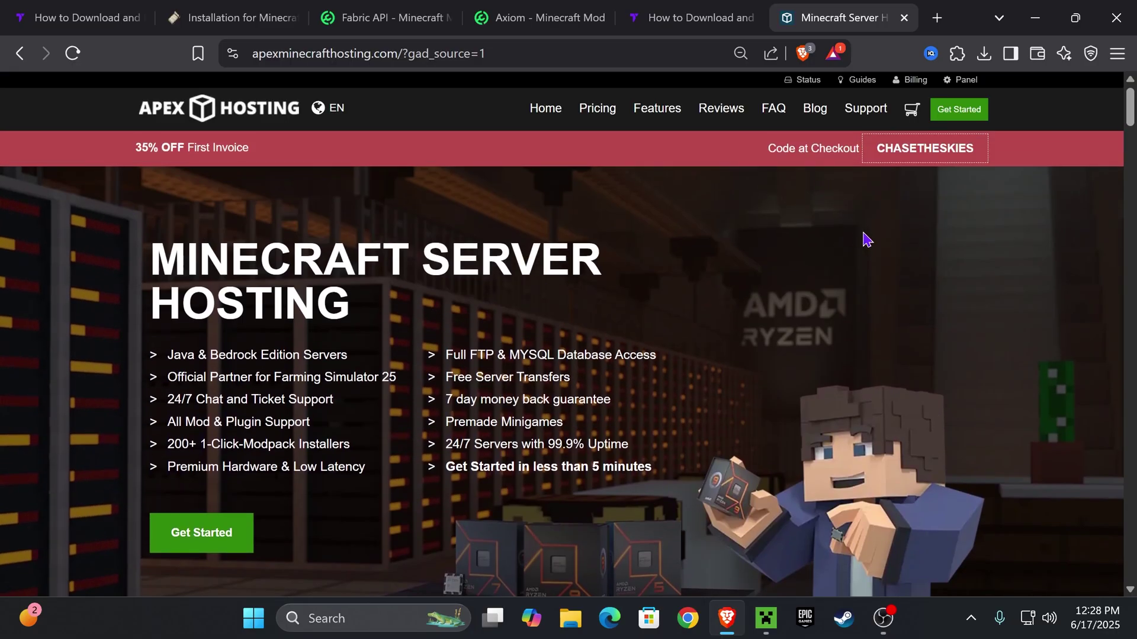
key(alt+Tab)
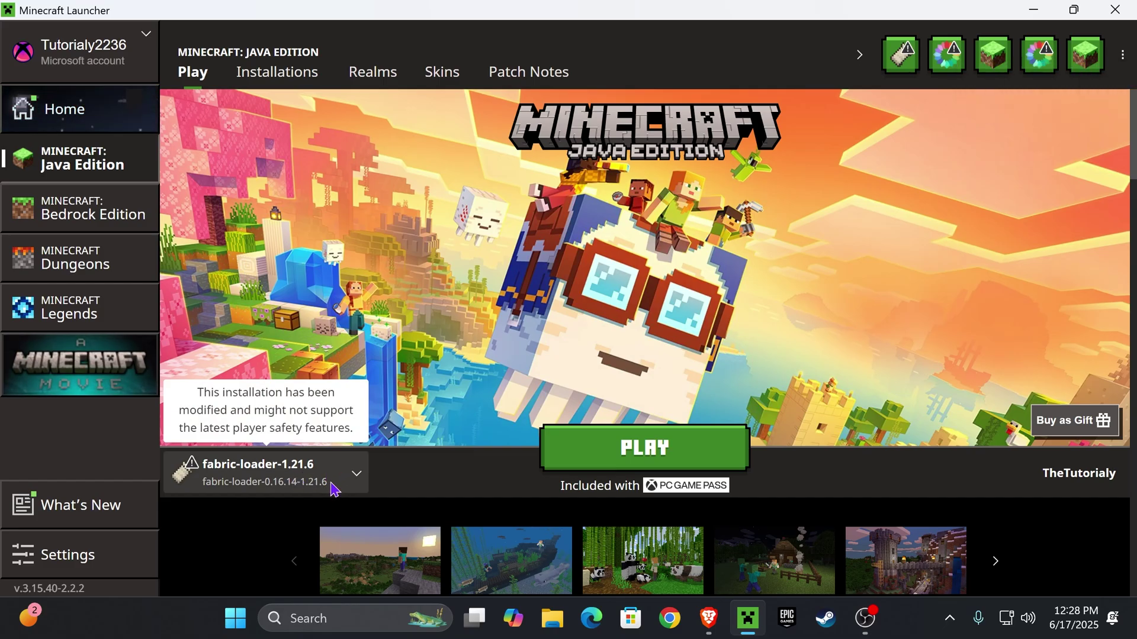
Open the fabric-loader-1.21.6 installation's .minecraft game folder from the Installations list
click(277, 73)
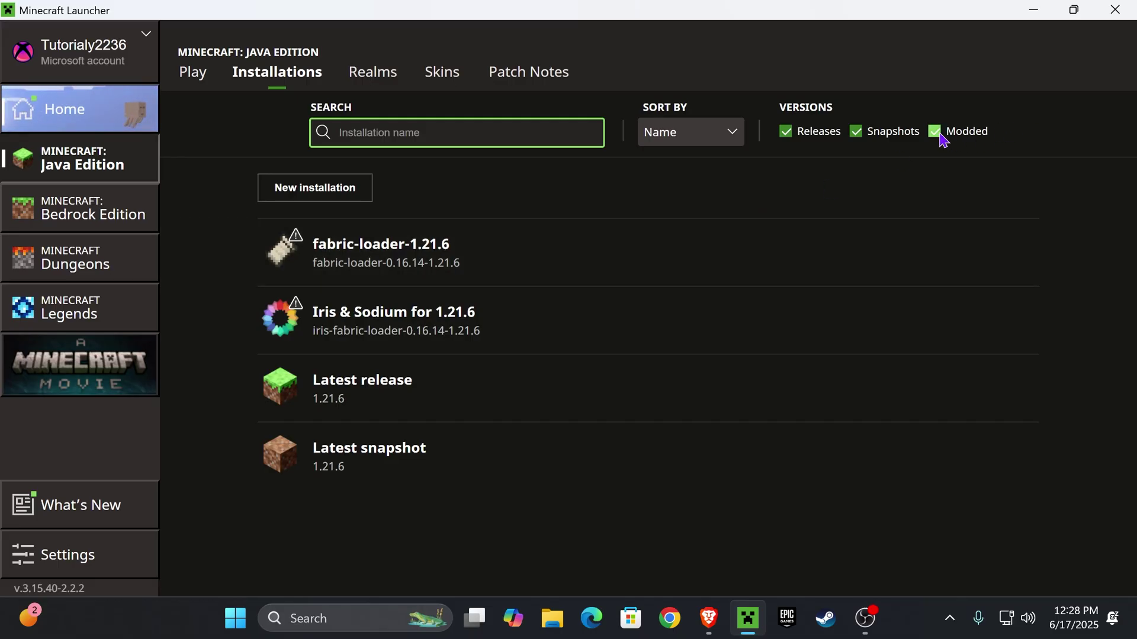
click(935, 132)
click(946, 134)
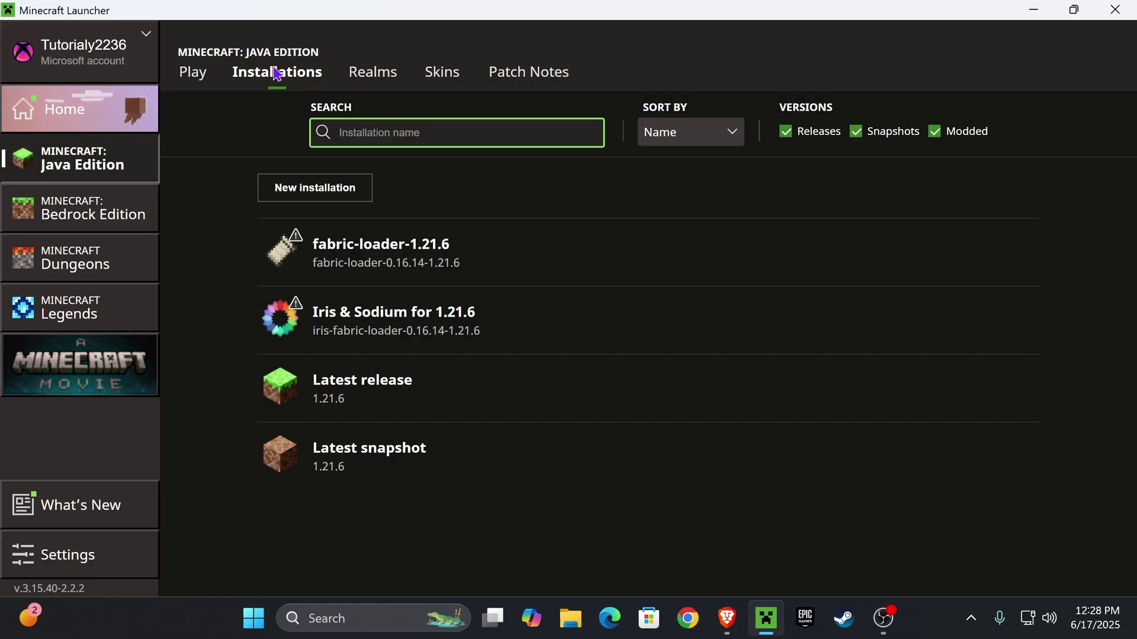
mouse_move(371, 248)
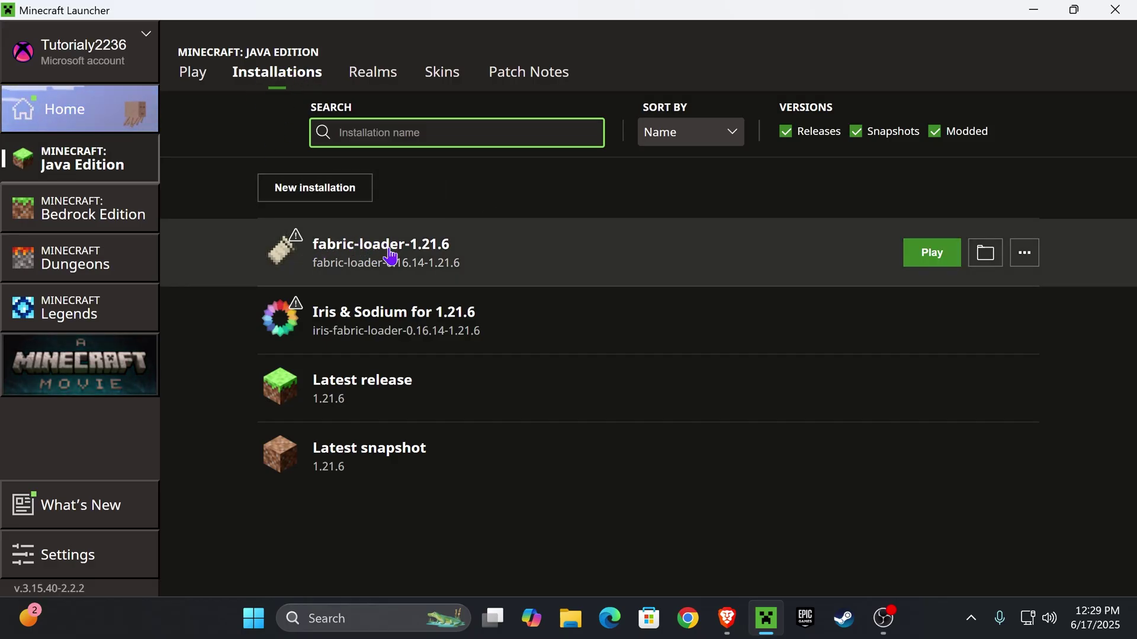
click(985, 254)
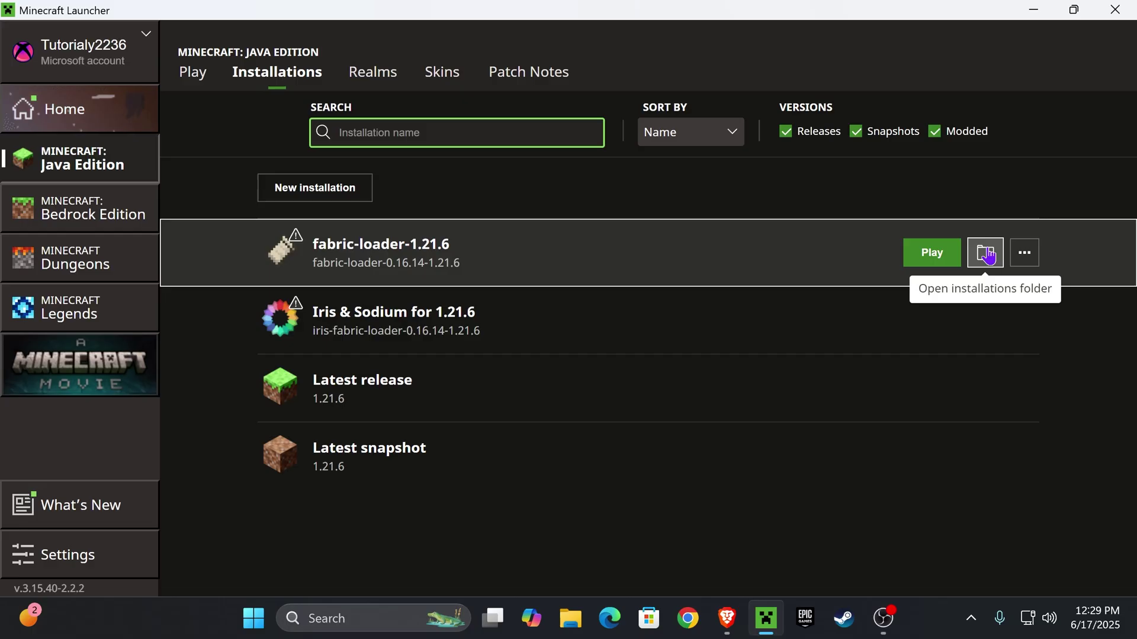
scroll(746, 266, down, 5)
scroll(605, 261, up, 5)
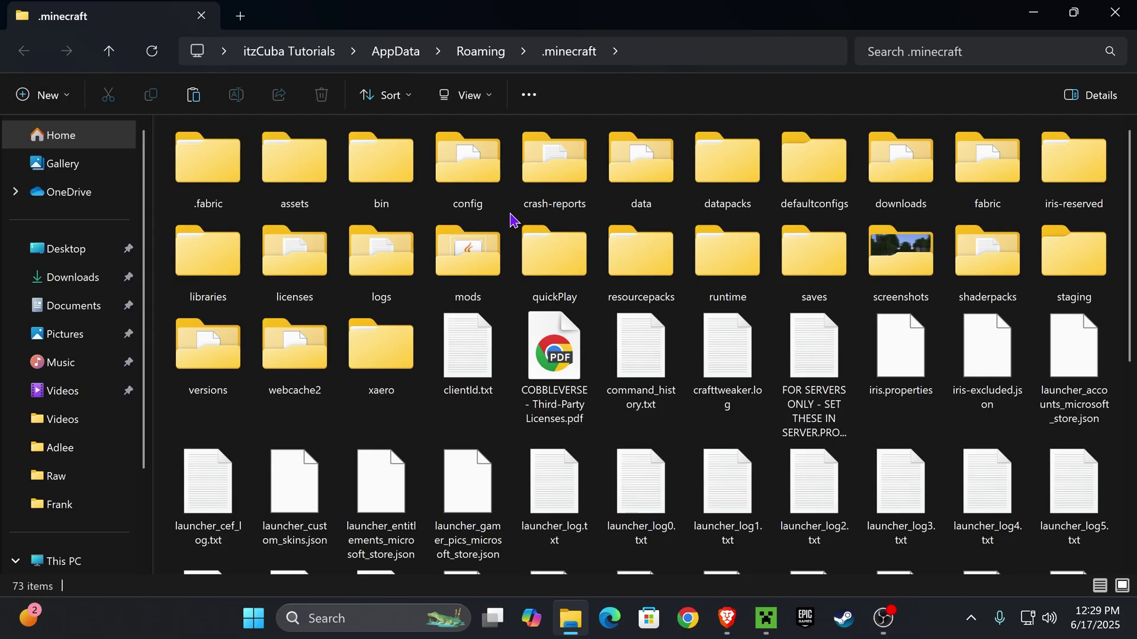
Delete the existing mods folder from .minecraft
click(479, 268)
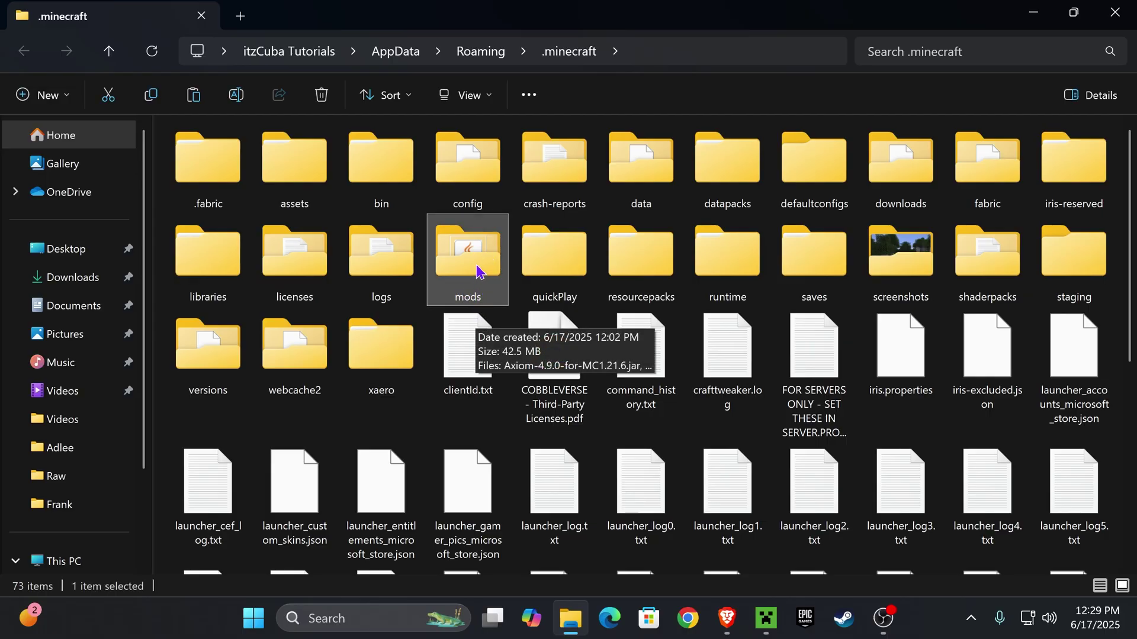
key(Delete)
click(521, 204)
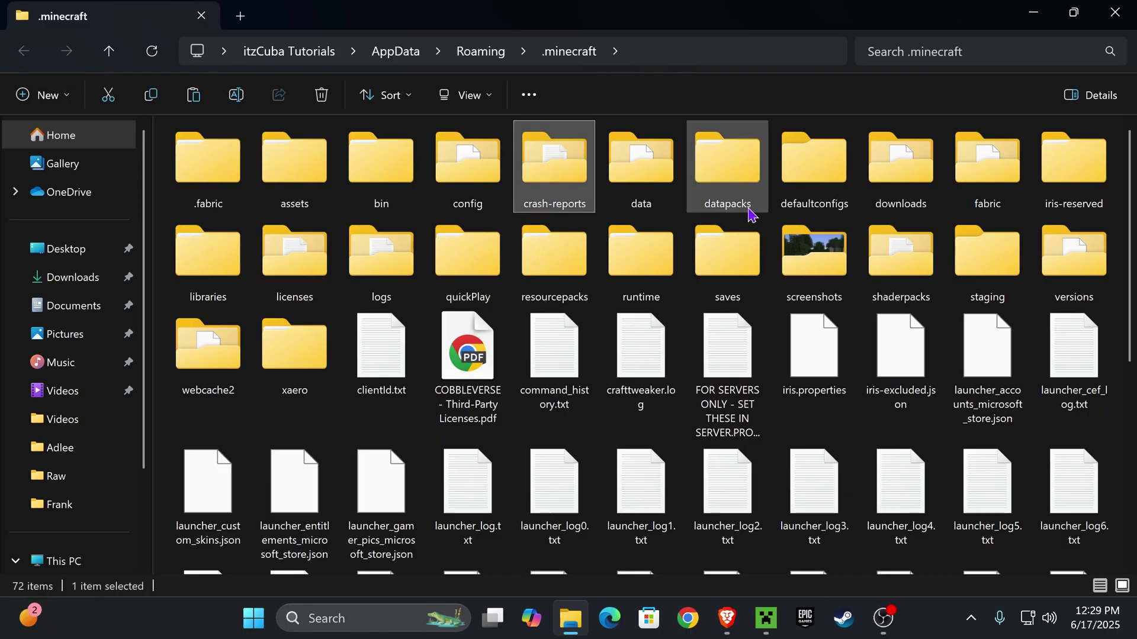
click(685, 223)
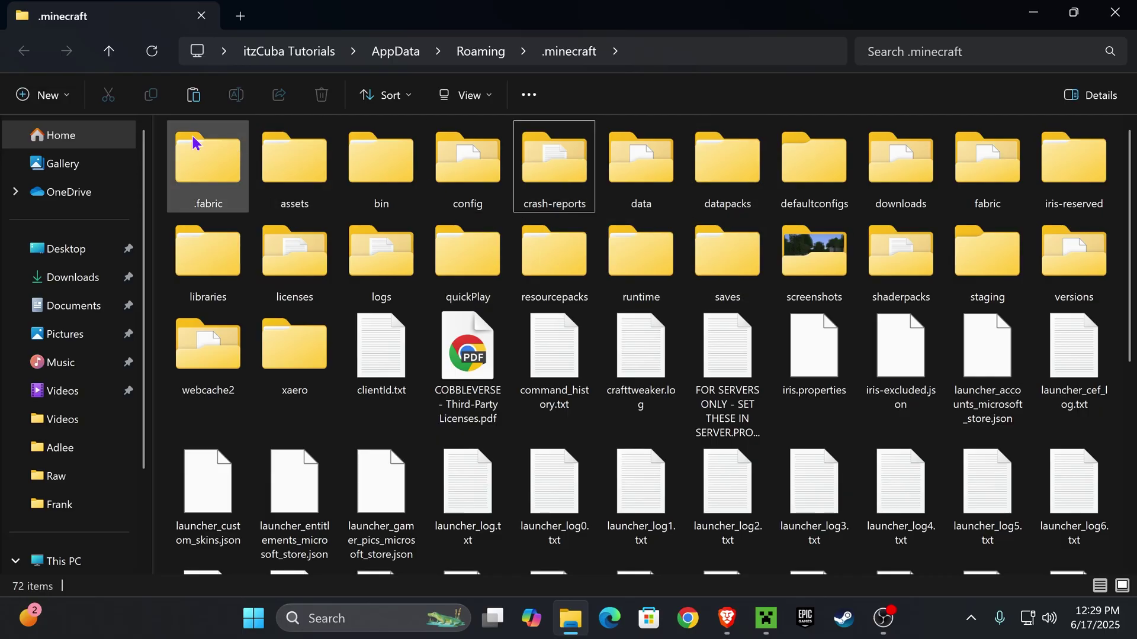
Create a new folder named mods in .minecraft and open it
click(42, 96)
click(58, 137)
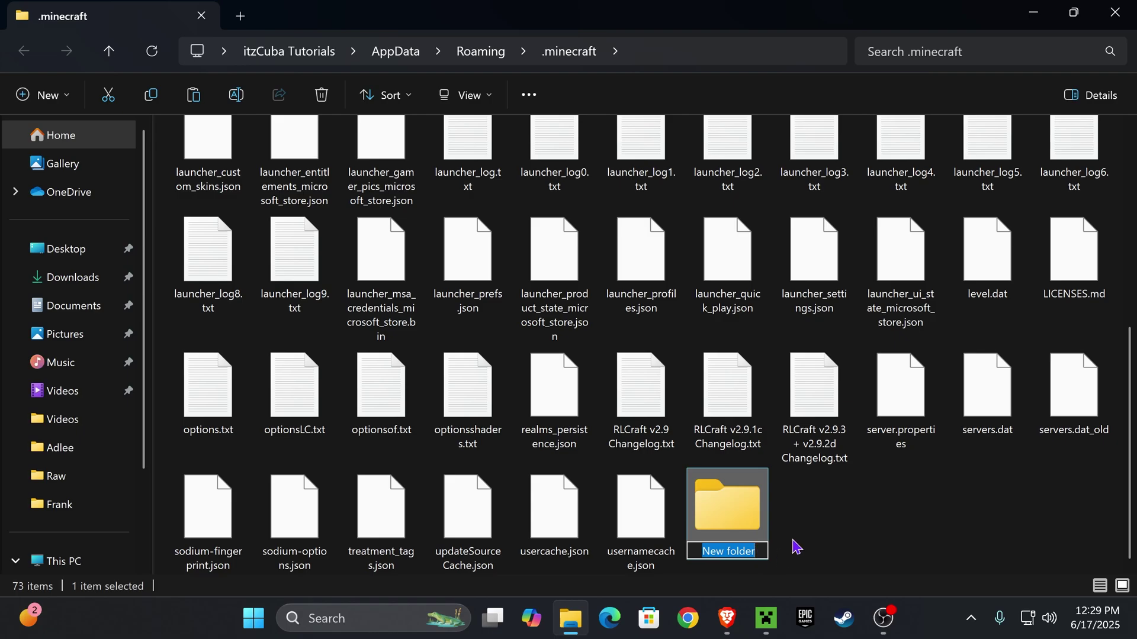
click(792, 521)
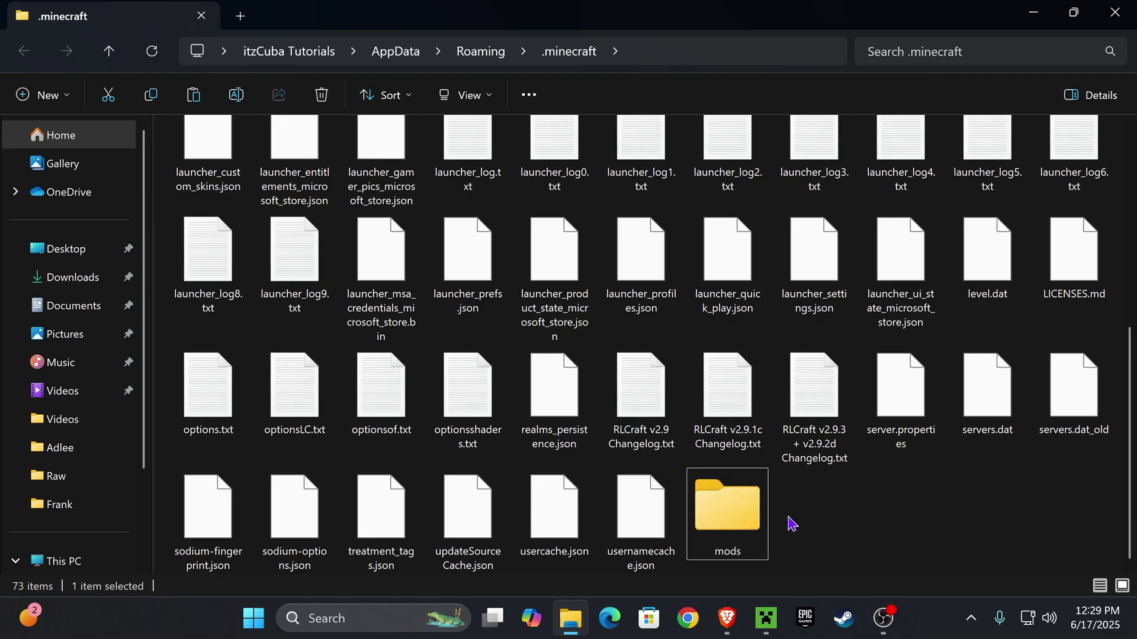
double_click(738, 526)
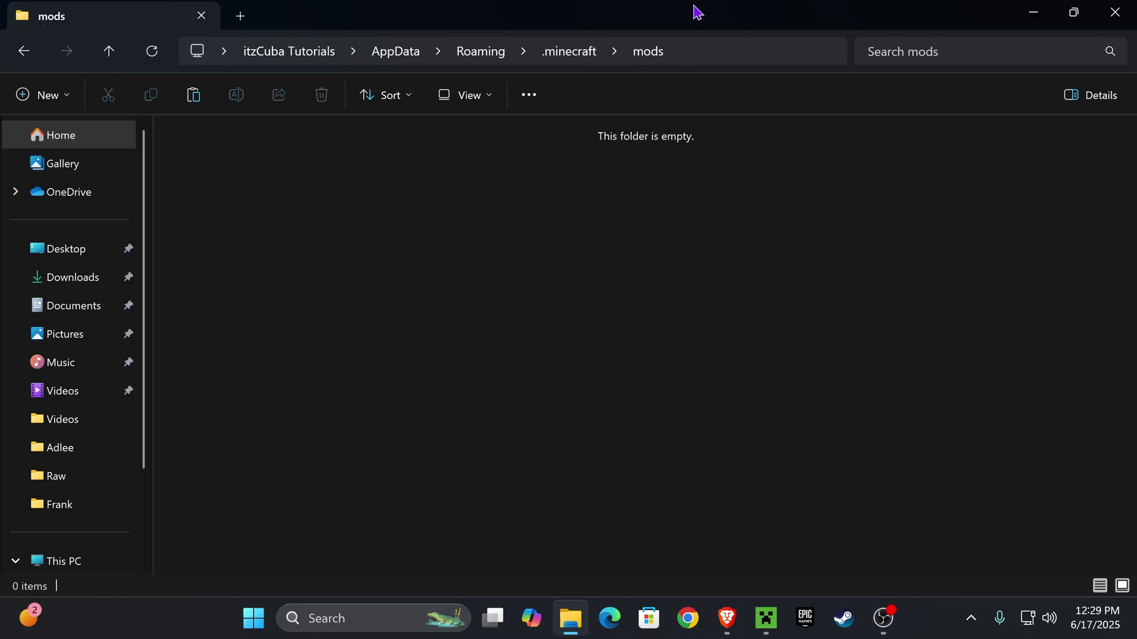
Restore the mods folder window and move it aside to expose the desktop jar files
drag(693, 10, 652, 263)
click(1045, 7)
drag(808, 264, 871, 233)
Drag the Axiom and Fabric API jars into the mods folder, then close the window
drag(946, 121, 357, 342)
click(490, 452)
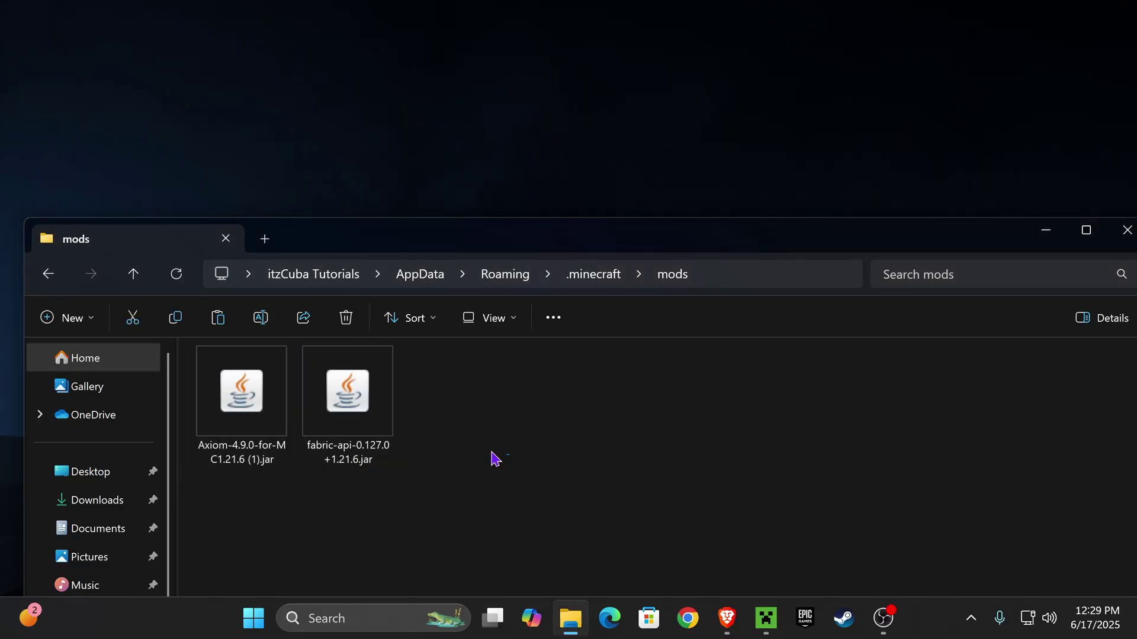
drag(491, 452, 249, 390)
drag(432, 391, 671, 486)
drag(661, 444, 736, 371)
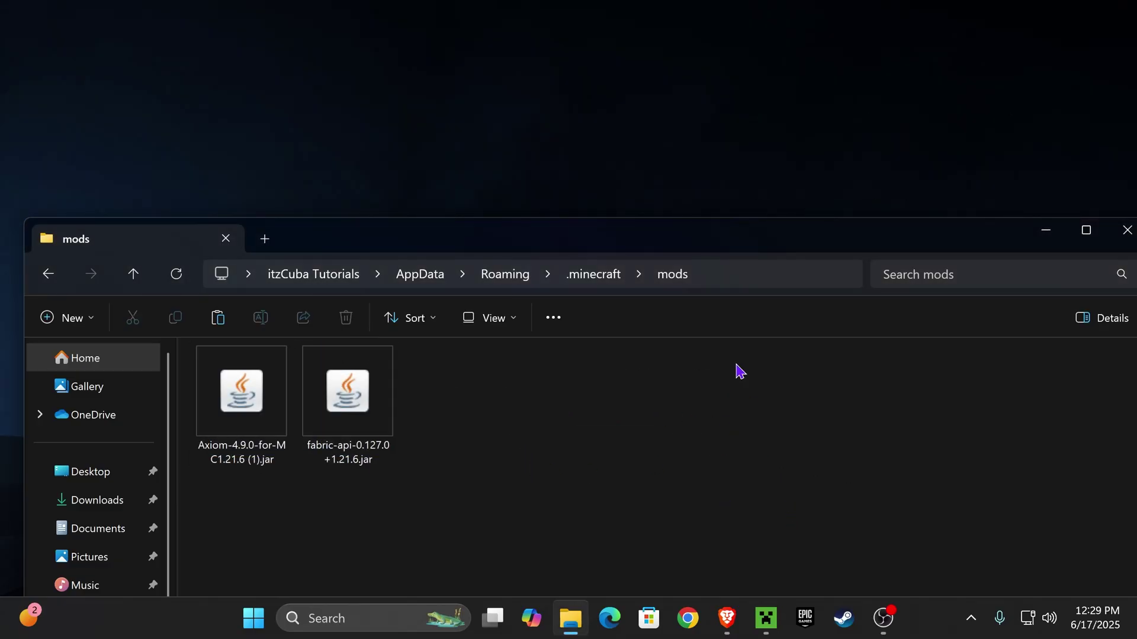
drag(663, 237, 592, 1)
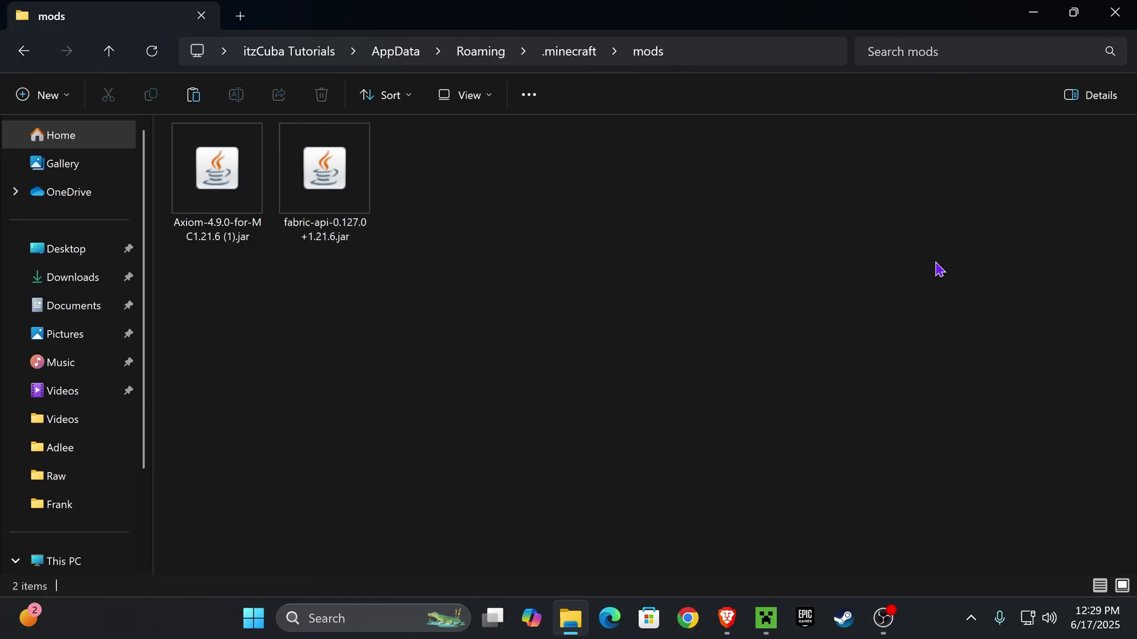
click(1115, 12)
Play the fabric-loader-1.21.6 installation and load the top singleplayer world
click(766, 618)
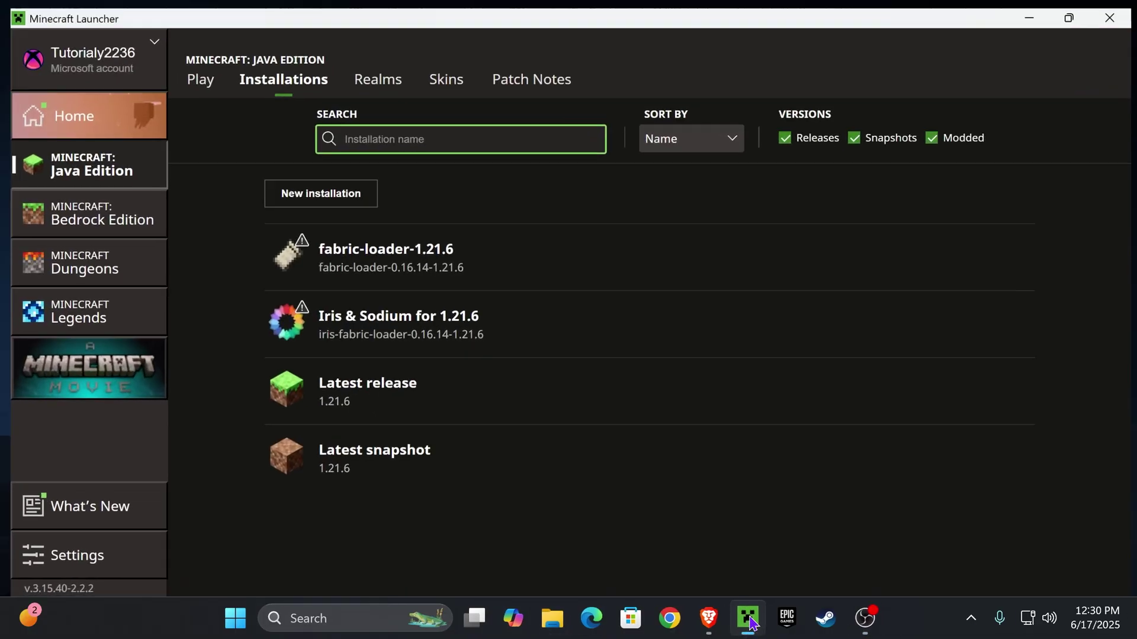
click(922, 249)
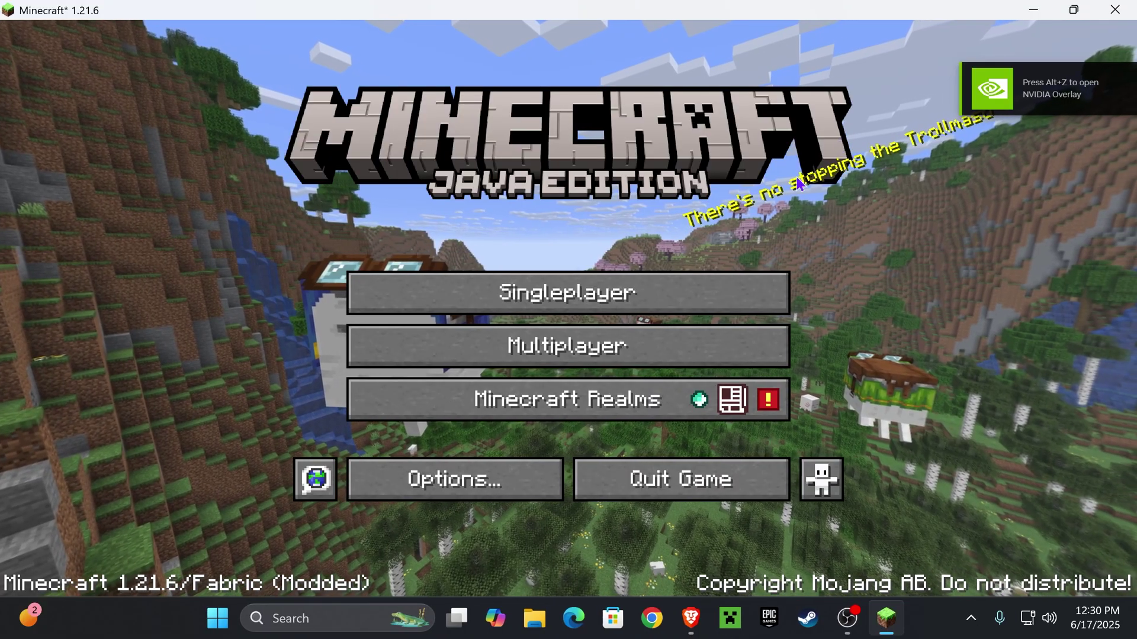
click(657, 299)
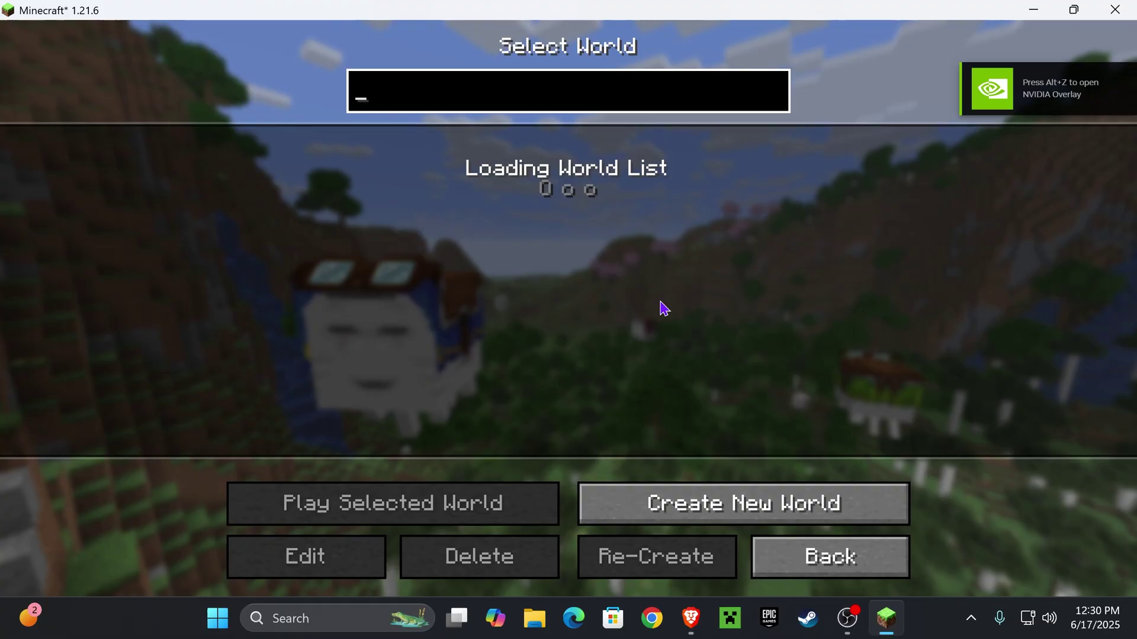
click(314, 172)
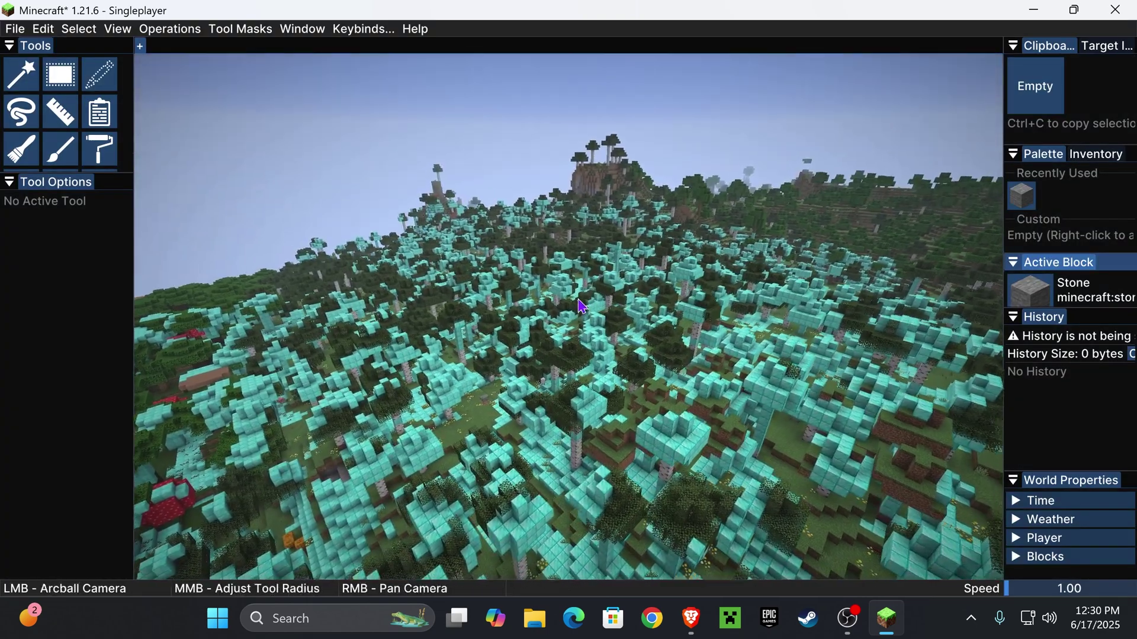
Pan the Axiom editor camera, then exit the editor and fly forward down the hillside
drag(578, 300, 493, 281)
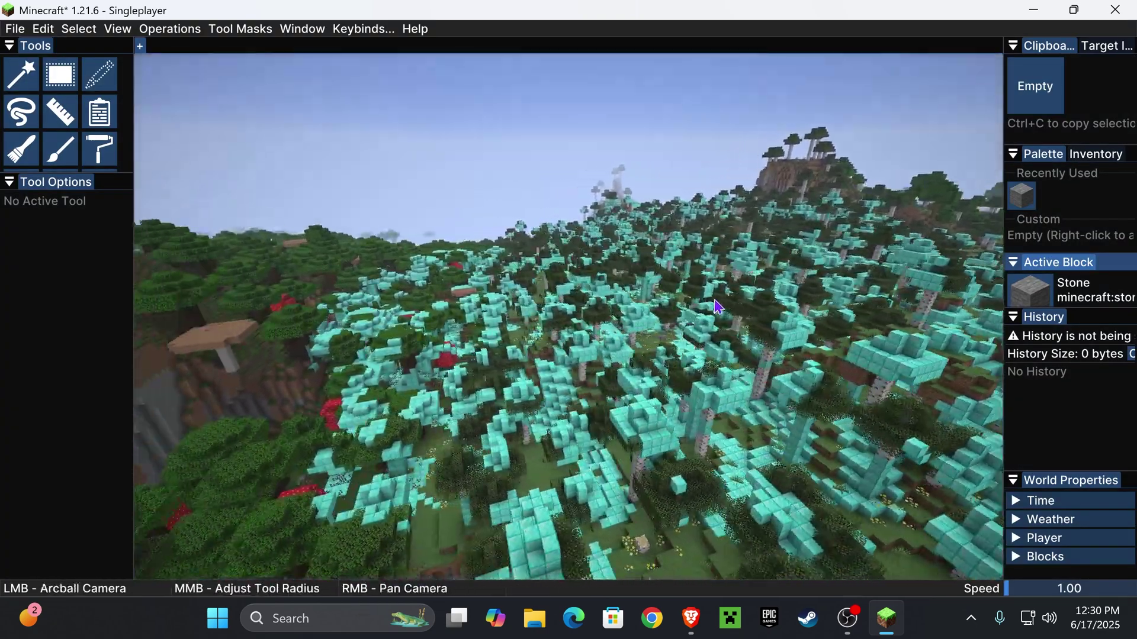
drag(715, 300, 602, 273)
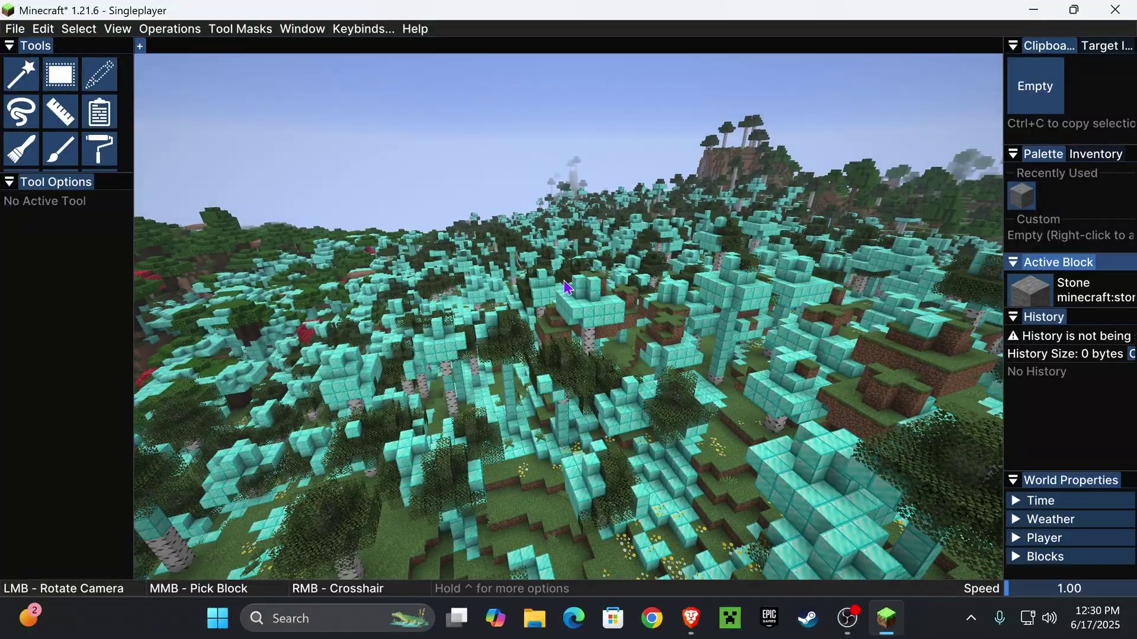
key(shift)
key(w)
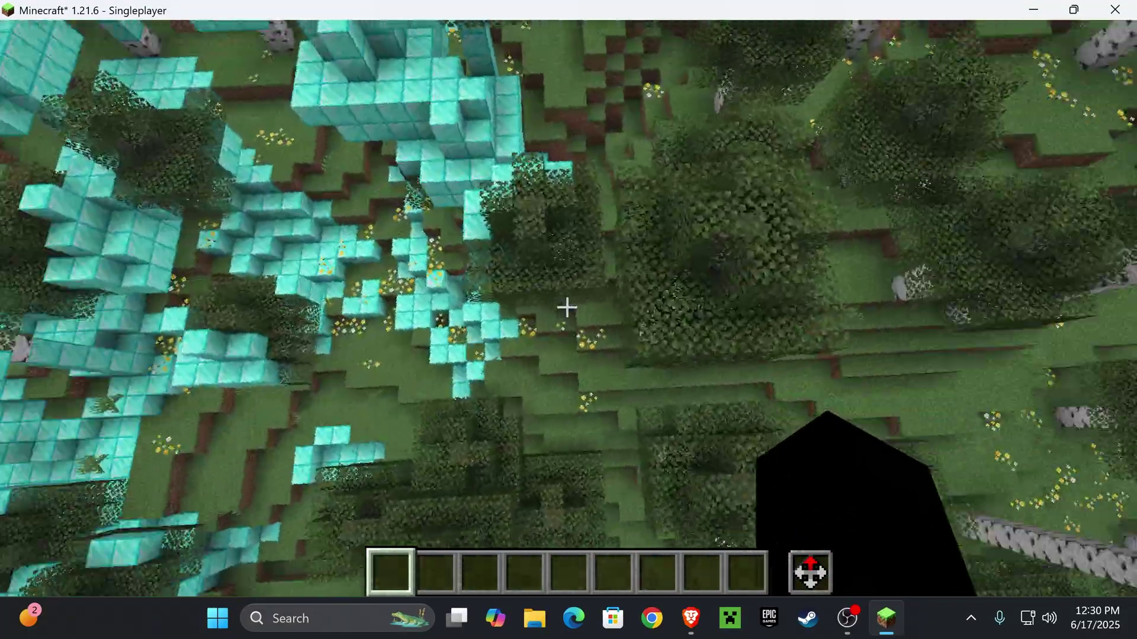
key(w)
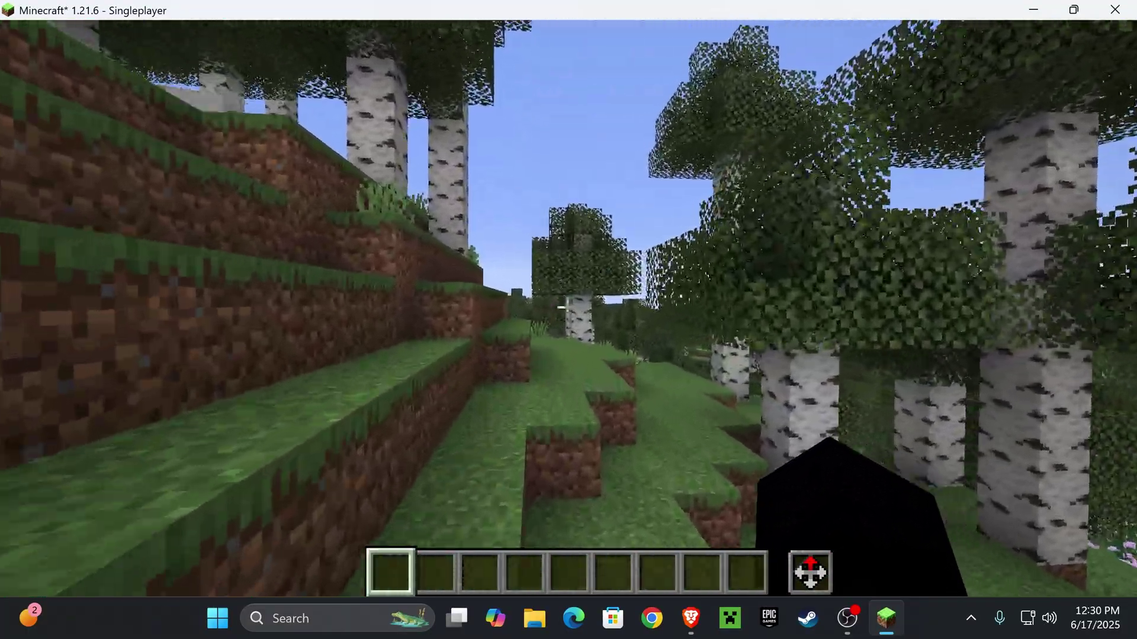
key(w)
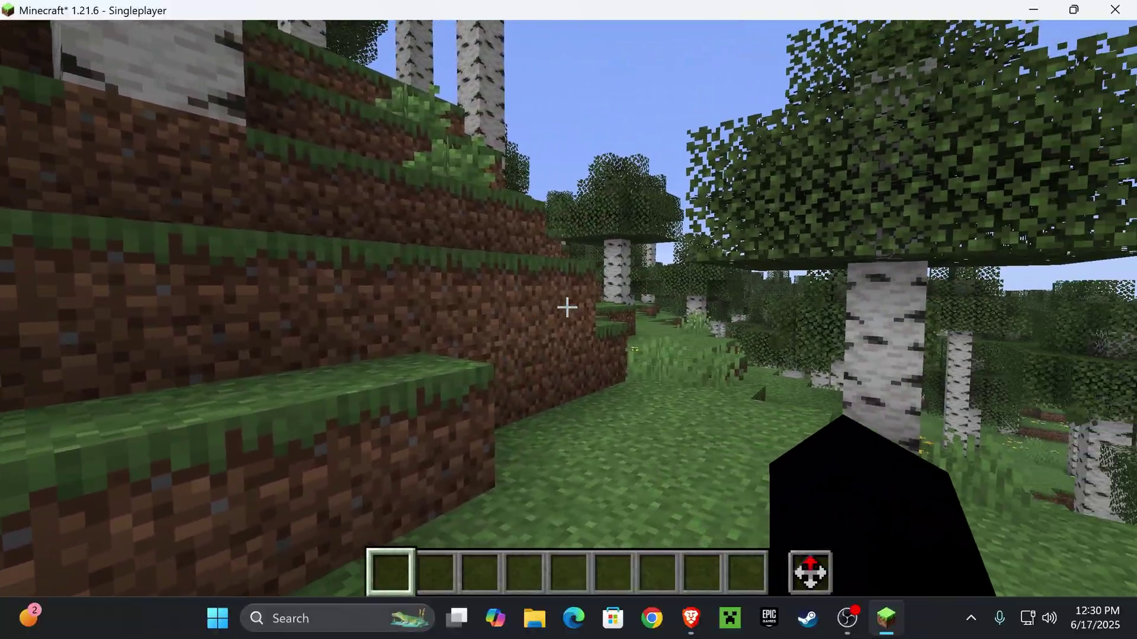
Reopen the Axiom editor, rise above the hillside, then close it and fly over the forest
key(Shift_R)
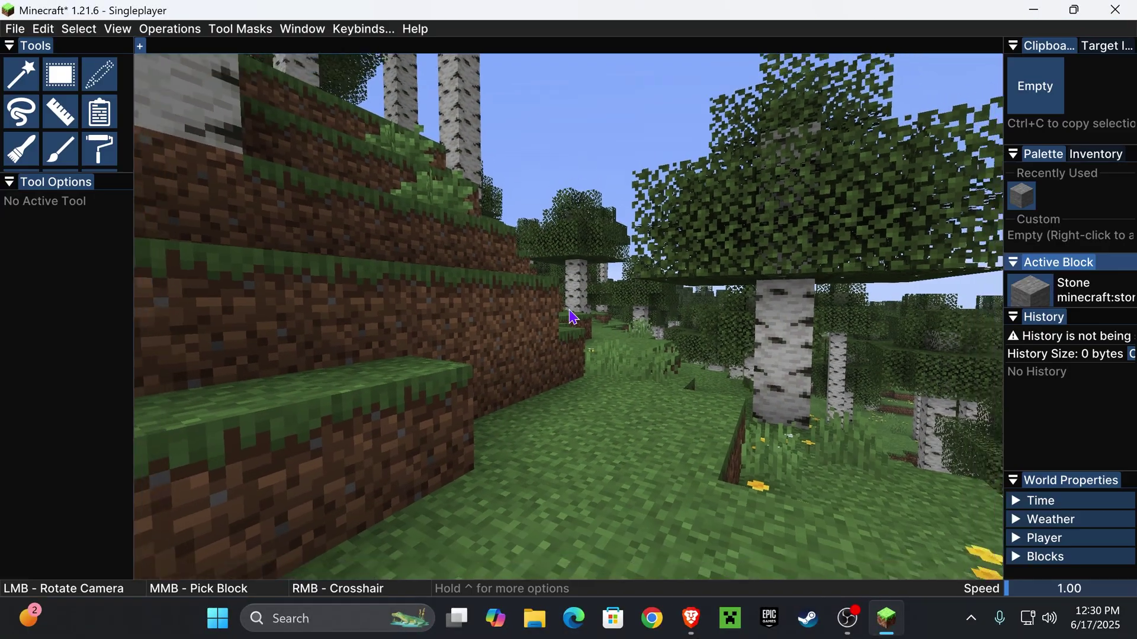
right_click(761, 315)
key(space)
key(Caps_Lock)
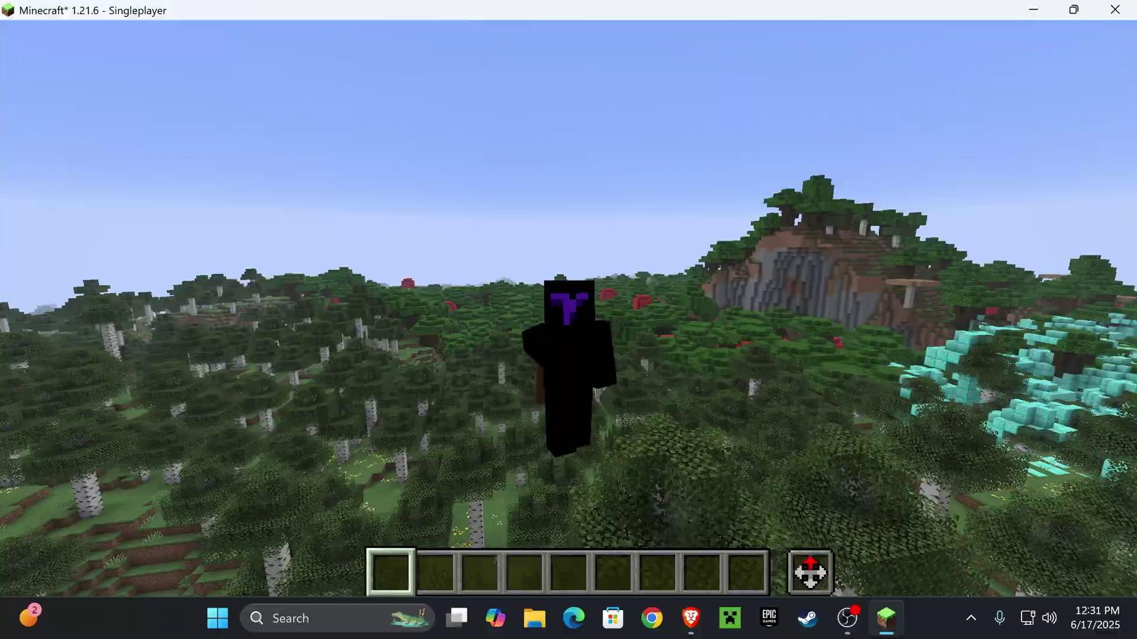
key(w)
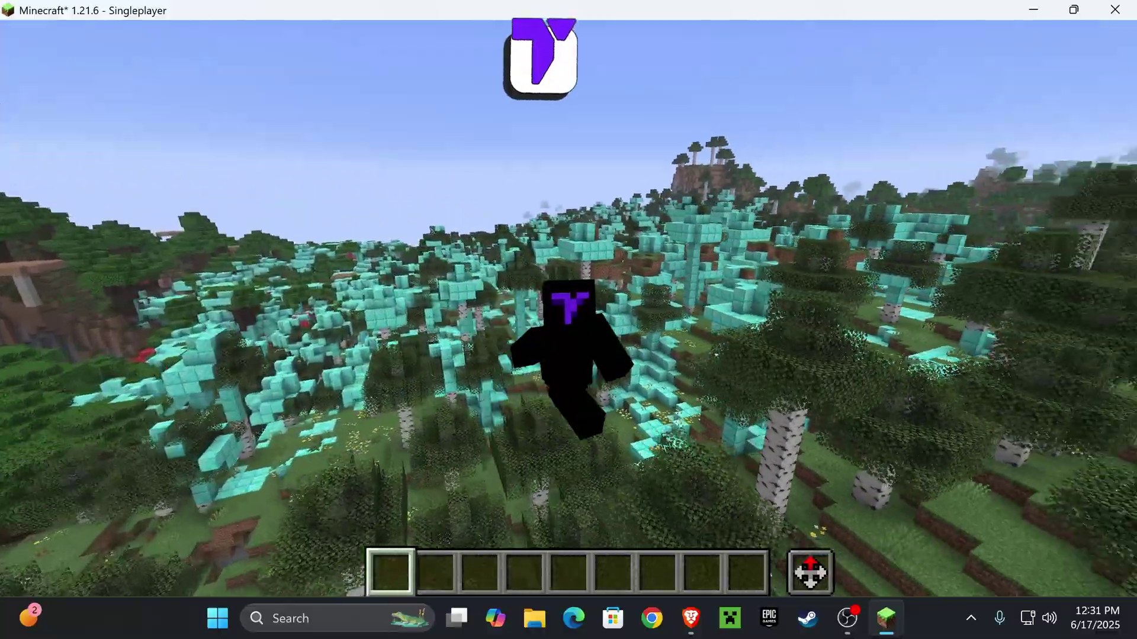